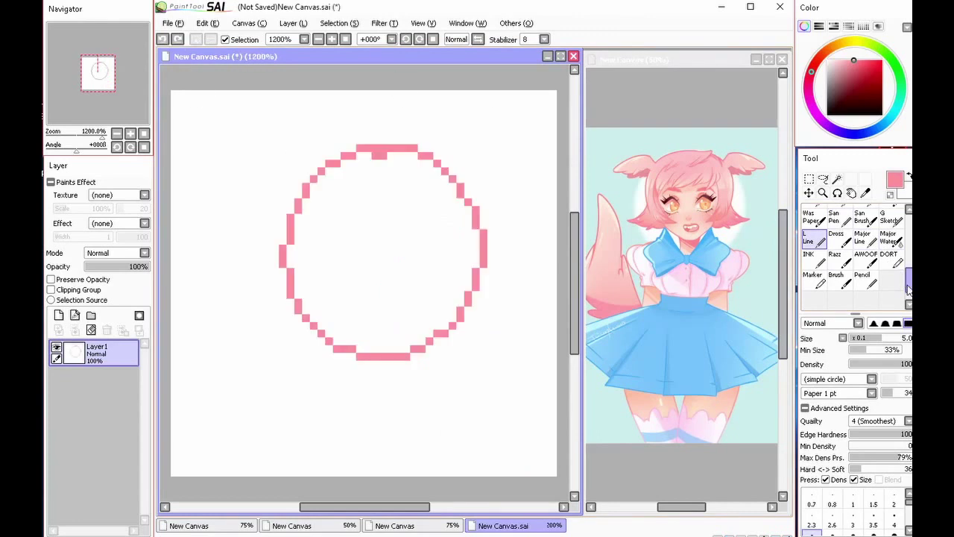
Step: Erase the stray pixels under the top edge of the head circle with the Binary Eraser
left_click_drag(909, 280, 909, 232)
left_click(839, 240)
left_click(891, 261)
left_click_drag(372, 158, 386, 157)
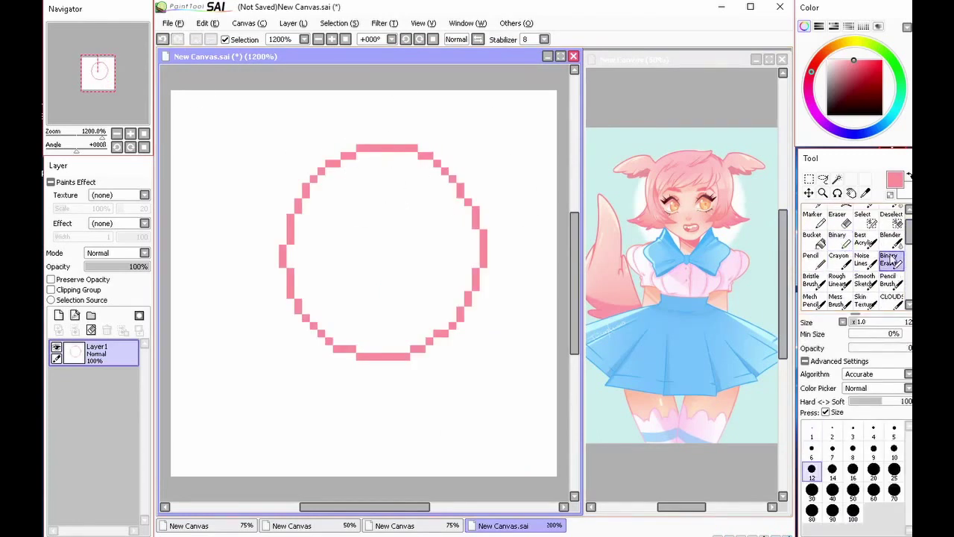
Step: Draw a raised hand outline beside the chin with the Binary pen at size 1 and check it mirrored
left_click(838, 240)
left_click_drag(909, 232, 909, 222)
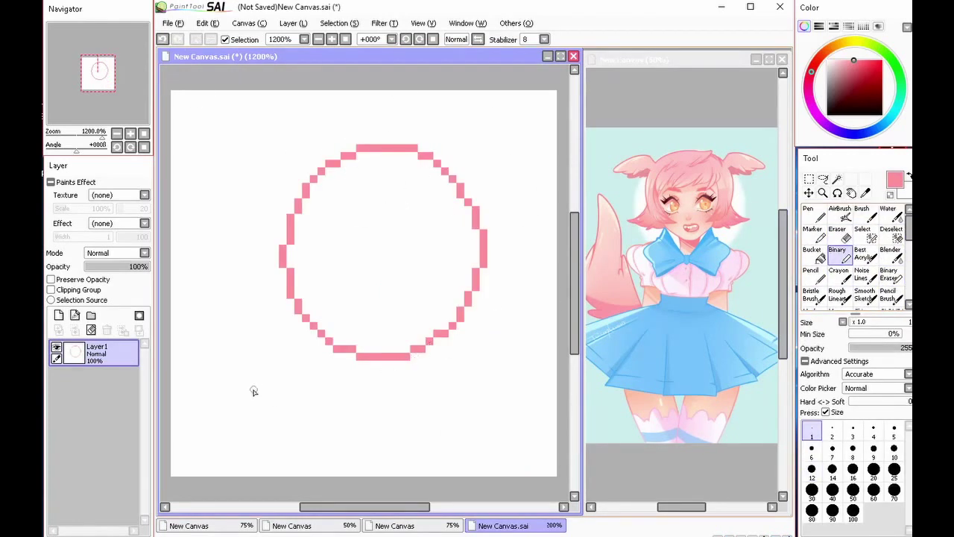
mouse_move(243, 386)
left_mouse_down()
mouse_move(281, 347)
mouse_move(303, 363)
left_mouse_up()
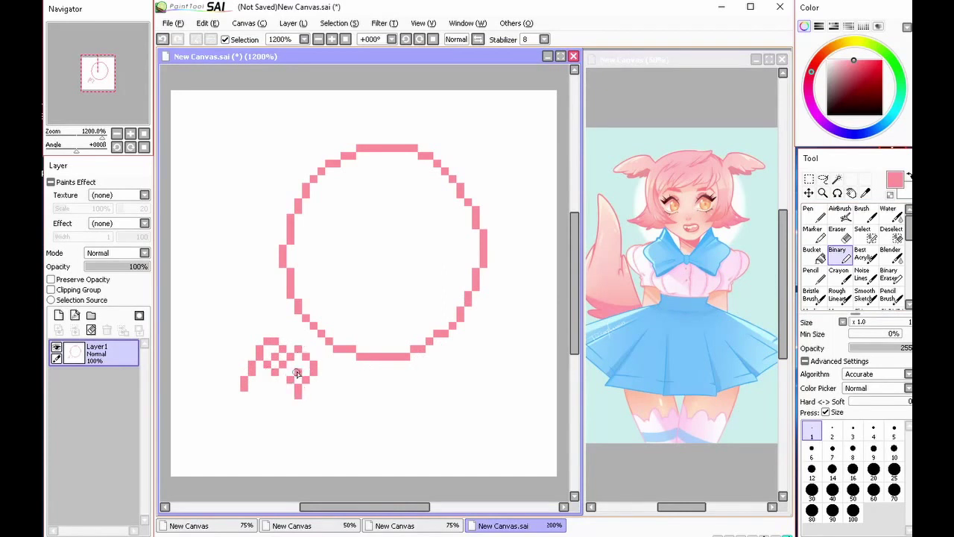
left_click(478, 40)
left_click(478, 39)
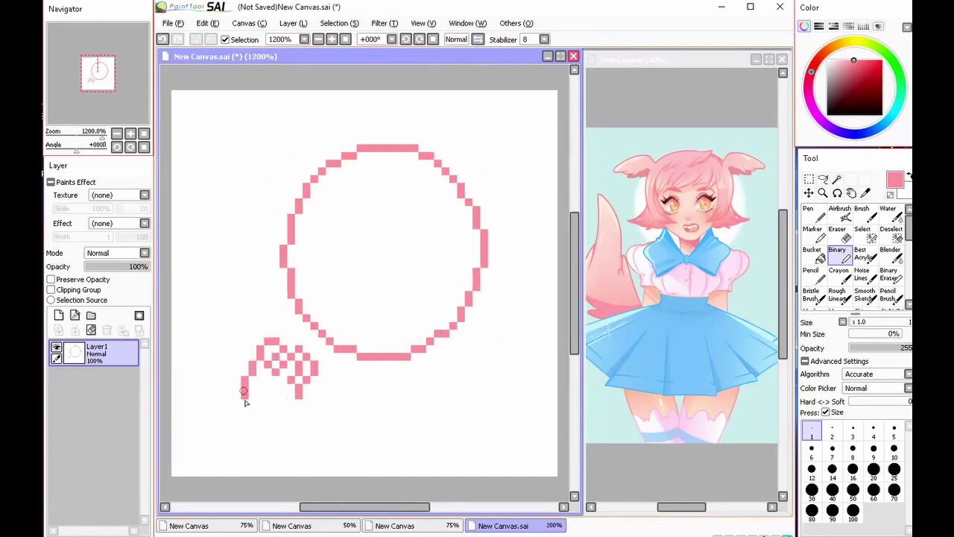
Step: Draw the raised arm down to the canvas edge, plus the right side of the neck and the right shoulder
left_click_drag(243, 391, 267, 471)
left_click_drag(298, 397, 295, 411)
mouse_move(423, 345)
left_mouse_down()
mouse_move(456, 381)
mouse_move(532, 474)
left_mouse_up()
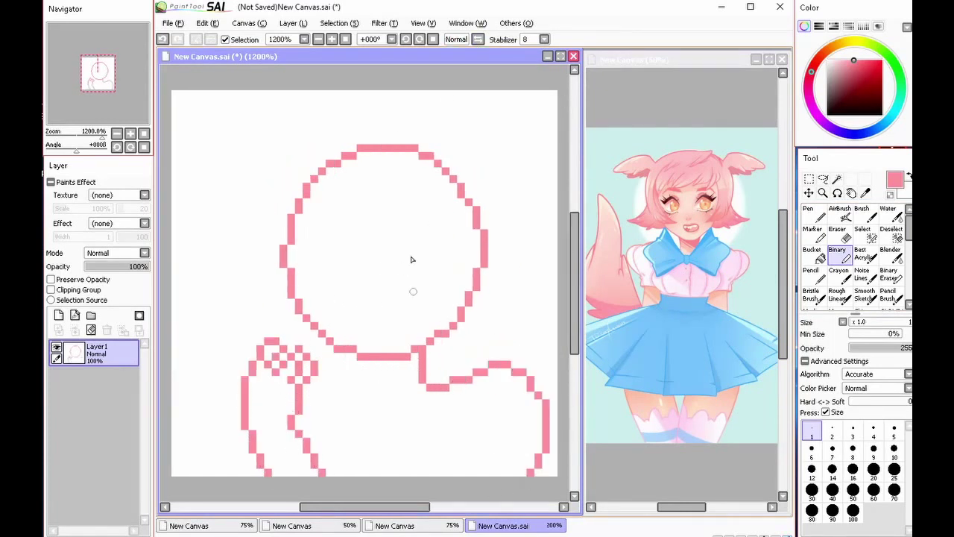
Step: Draw the left side of the neck and the shoulder line running to the raised hand
mouse_move(378, 390)
left_mouse_down()
mouse_move(327, 387)
mouse_move(298, 428)
left_mouse_up()
left_click(478, 40)
key("ctrl+z")
left_click_drag(363, 387, 431, 396)
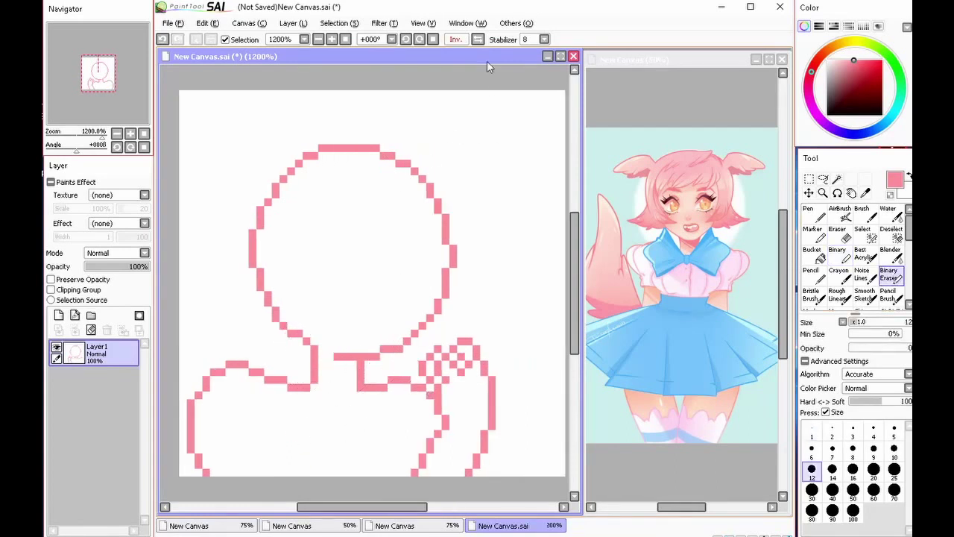
left_click(478, 40)
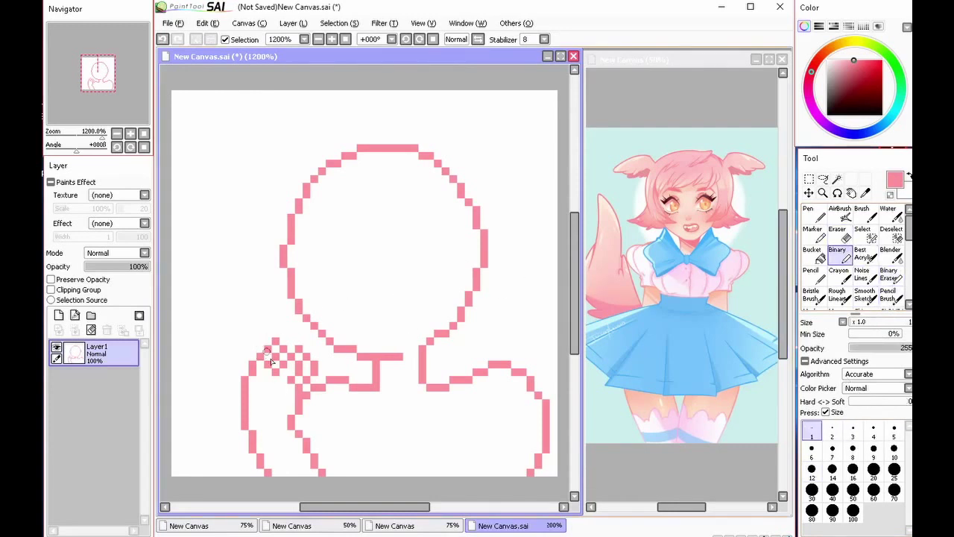
Step: Clean up the pixels of the raised hand with the Binary Eraser and Binary pen
left_click(892, 277)
left_click_drag(298, 364, 293, 382)
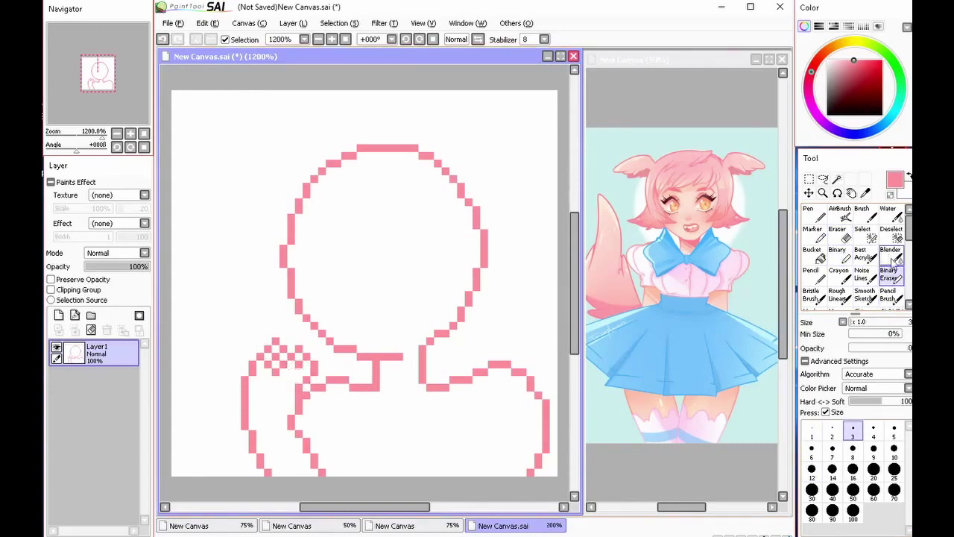
left_click(841, 256)
key("ctrl+z")
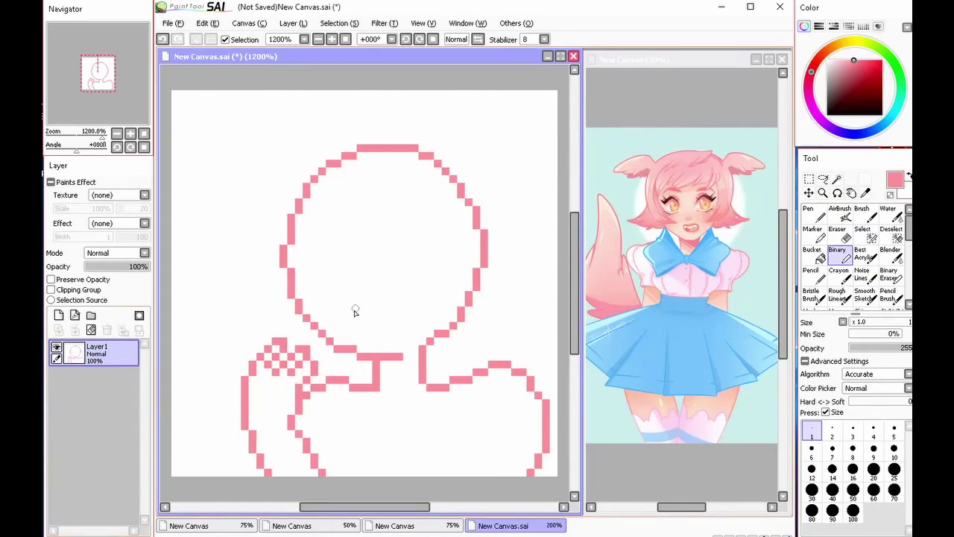
Step: Draw the open mouth low on the face and the closed eye on the right side
mouse_move(353, 311)
left_mouse_down()
mouse_move(426, 300)
mouse_move(353, 318)
mouse_move(414, 306)
left_mouse_up()
left_click(478, 40)
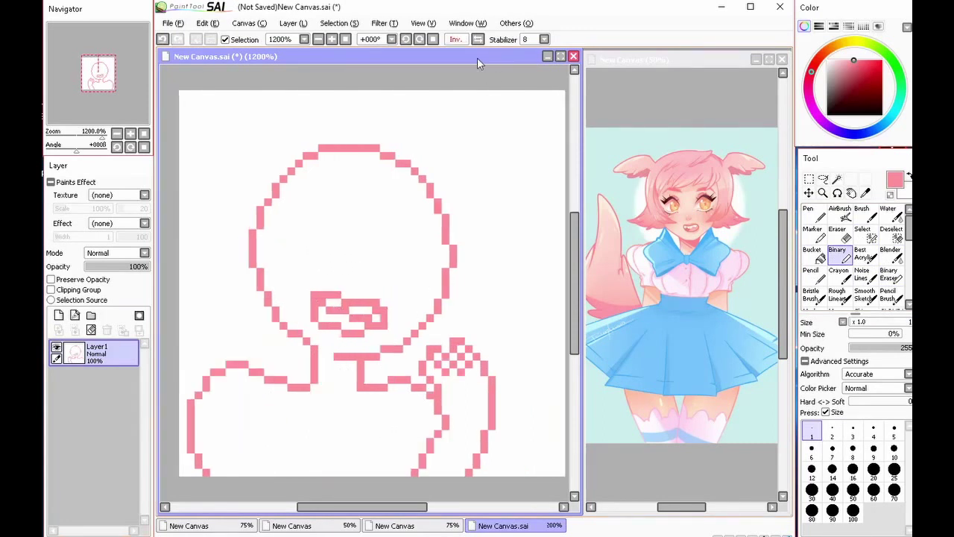
left_click(478, 40)
key("ctrl+z")
key("ctrl+z")
mouse_move(353, 319)
left_mouse_down()
mouse_move(411, 295)
mouse_move(377, 335)
mouse_move(405, 313)
left_mouse_up()
left_click_drag(389, 252, 444, 243)
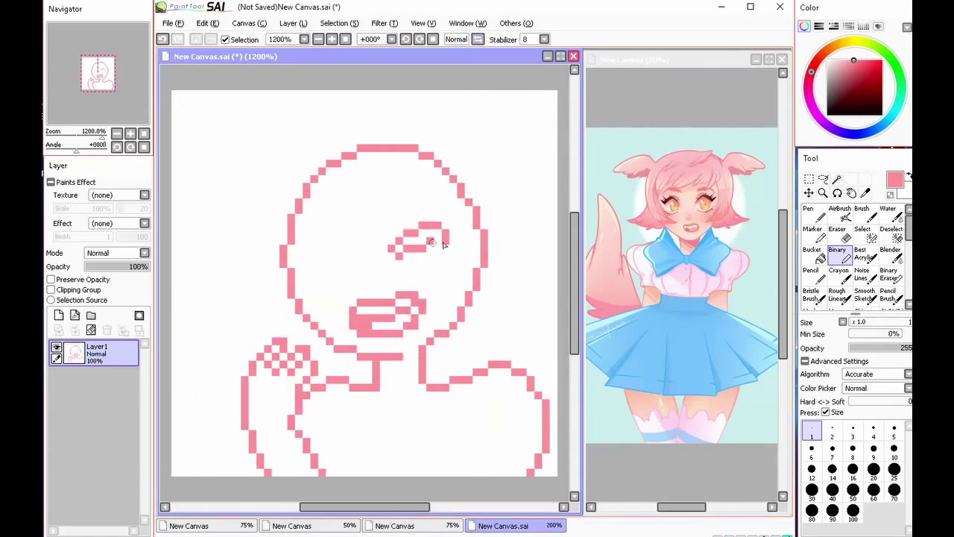
Step: Copy the right eye, flip it horizontally, and rotate it into place as the left eye
left_click(809, 180)
left_click_drag(380, 198, 353, 269)
key("ctrl+c")
key("ctrl+v")
left_click(833, 457)
key("ctrl+t")
left_click_drag(550, 261, 464, 315)
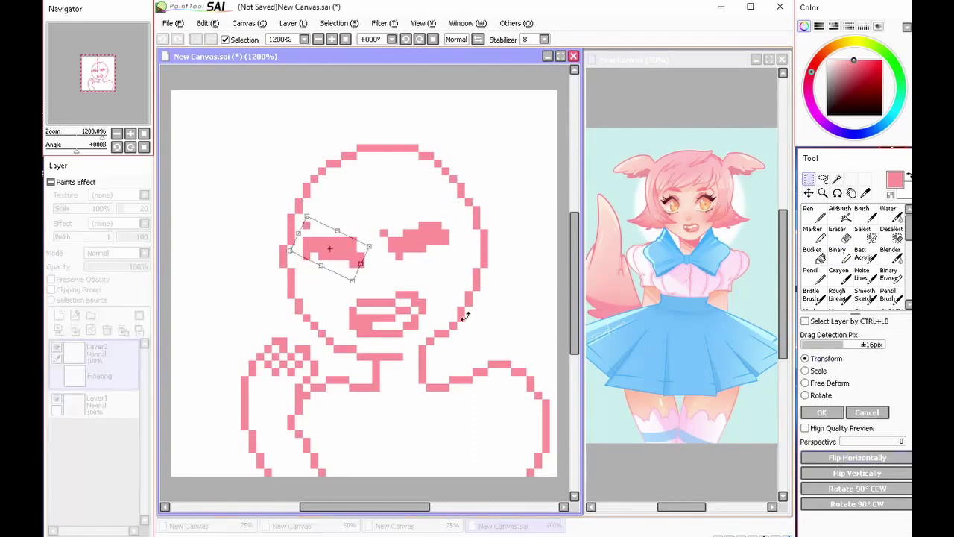
mouse_move(332, 250)
left_mouse_down()
mouse_move(381, 228)
mouse_move(303, 259)
mouse_move(346, 257)
left_mouse_up()
left_click(822, 413)
key("ctrl+d")
Step: Redraw the left eye on a new layer in place of the pasted copy and merge it into the line layer
left_click(115, 266)
left_click(59, 315)
left_click(840, 255)
left_click(104, 382)
left_click(108, 330)
left_click(890, 275)
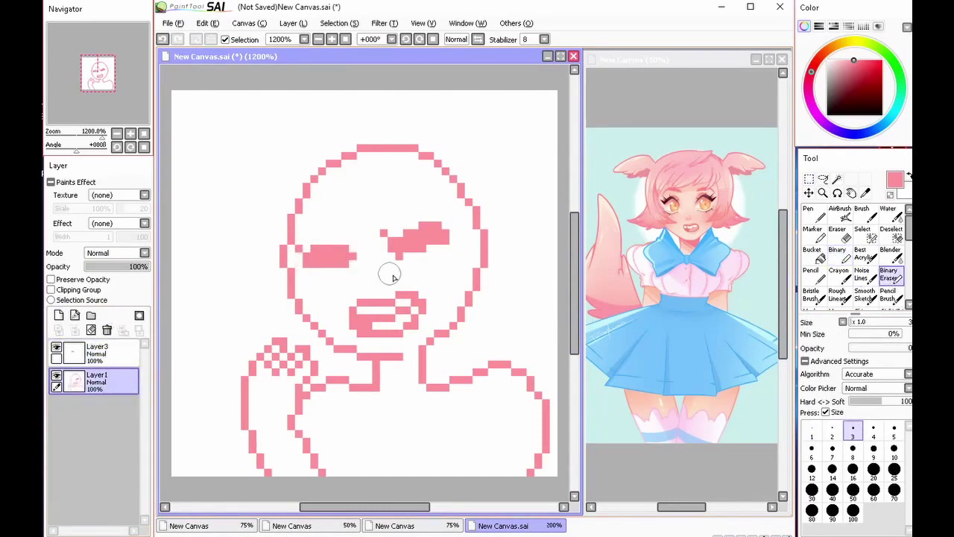
left_click(105, 350)
left_click(76, 330)
Step: Draw eyebrows above both eyes, check the face mirrored, and undo the tooth pixels in the mouth
left_click(840, 256)
mouse_move(380, 202)
left_mouse_down()
mouse_move(434, 206)
mouse_move(404, 213)
left_mouse_up()
key("h")
key("h")
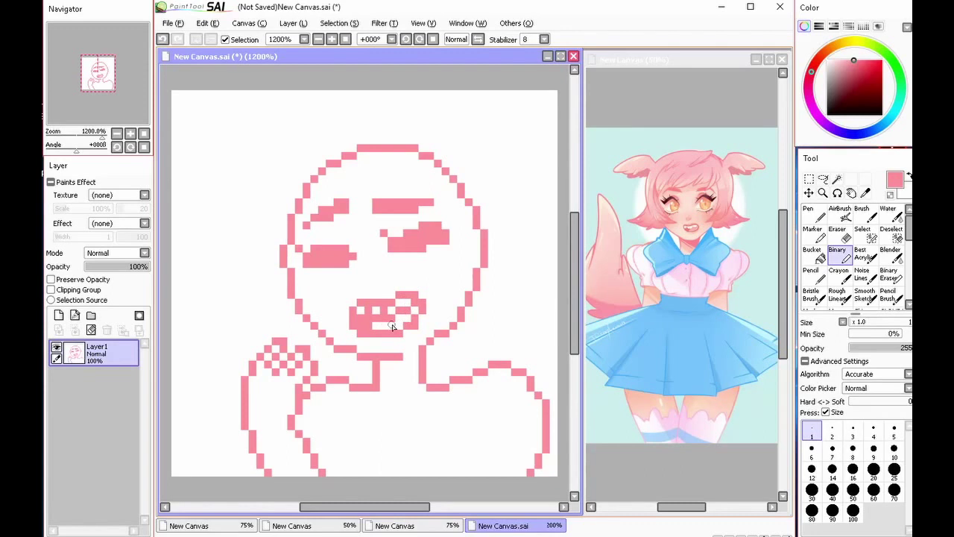
key("ctrl+z")
Step: Add a new layer for the hair and lower the face line layer's opacity to 38%
left_click(59, 318)
left_click(100, 381)
left_click(109, 266)
left_click(112, 353)
Step: Draw the bangs across the forehead and the hair strands at the upper left of the head
mouse_move(430, 162)
left_mouse_down()
mouse_move(419, 198)
mouse_move(415, 163)
left_mouse_up()
left_click_drag(407, 196, 353, 210)
left_click_drag(354, 202, 392, 162)
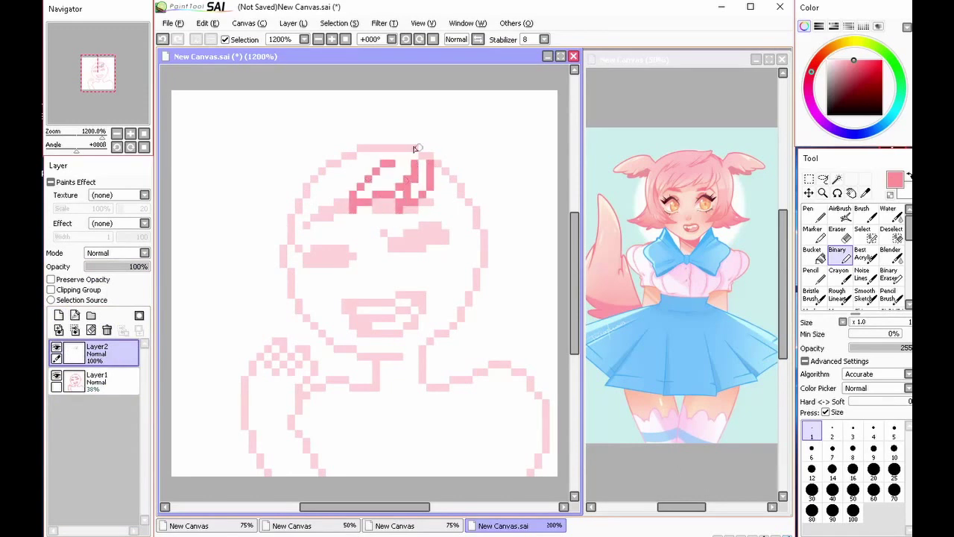
left_click_drag(322, 213, 356, 148)
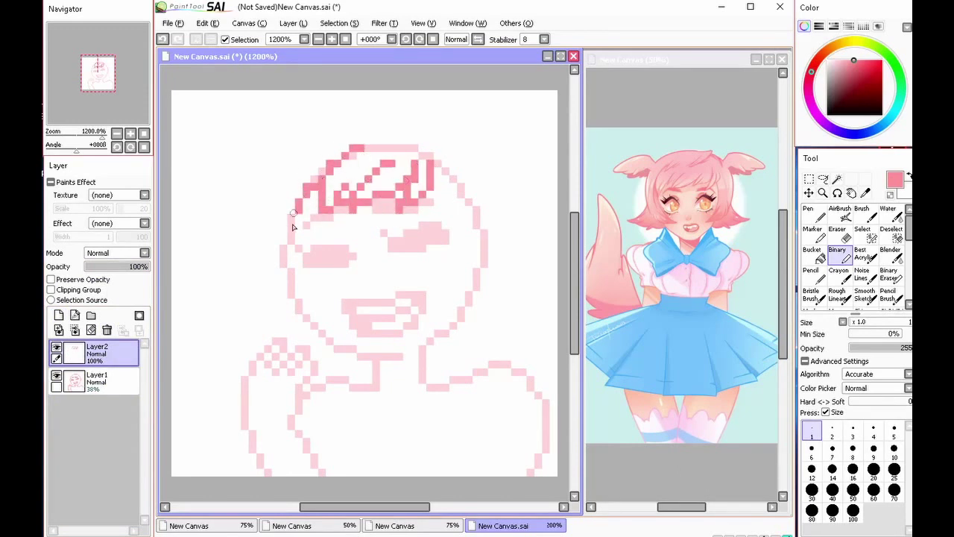
left_click_drag(292, 223, 336, 152)
Step: Draw floppy ears on both sides and the hair outline over the top of the head
mouse_move(466, 126)
left_mouse_down()
mouse_move(546, 171)
mouse_move(467, 180)
left_mouse_up()
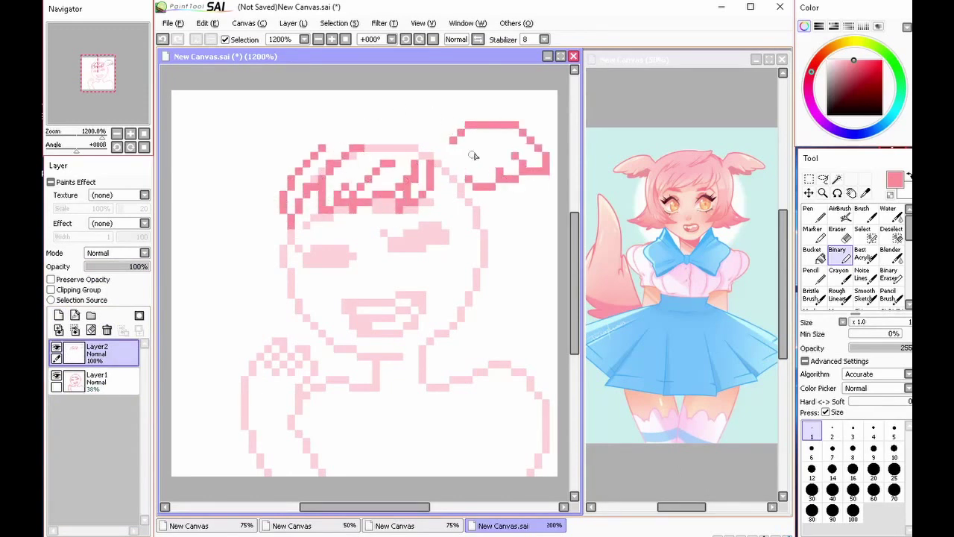
key("h")
left_click_drag(307, 136, 431, 146)
mouse_move(433, 144)
left_mouse_down()
mouse_move(472, 143)
mouse_move(513, 158)
left_mouse_up()
key("h")
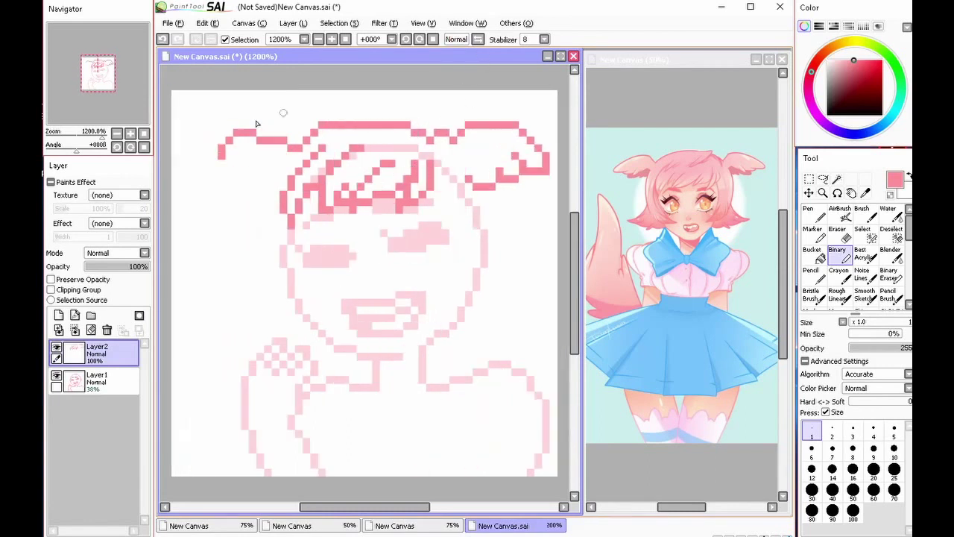
key("ctrl+z")
key("h")
mouse_move(447, 135)
left_mouse_down()
mouse_move(499, 114)
mouse_move(521, 154)
mouse_move(483, 159)
left_mouse_up()
key("h")
Step: Draw the inner hair locks on both sides of the face and the flared outer hair on the right
mouse_move(293, 228)
left_mouse_down()
mouse_move(298, 289)
mouse_move(332, 306)
left_mouse_up()
mouse_move(440, 176)
left_mouse_down()
mouse_move(438, 287)
mouse_move(476, 281)
left_mouse_up()
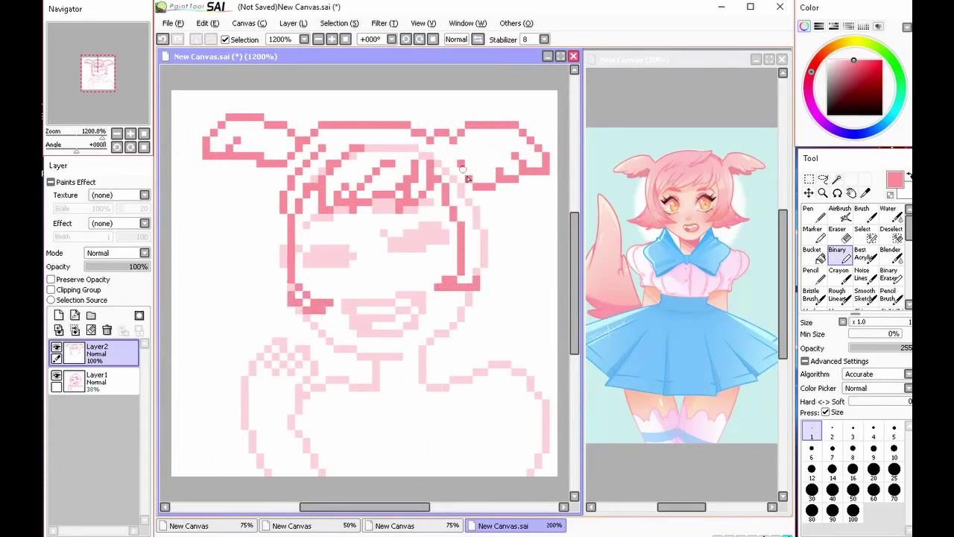
mouse_move(468, 179)
left_mouse_down()
mouse_move(505, 260)
mouse_move(460, 326)
mouse_move(432, 350)
left_mouse_up()
key("h")
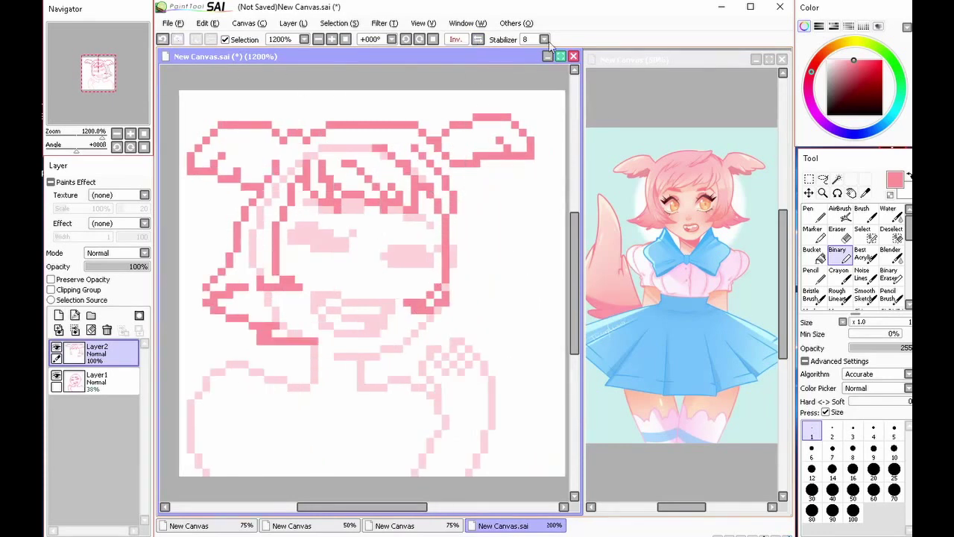
key("h")
Step: Draw the outer hair outline down the left side with its lower edge below the chin
left_click(890, 274)
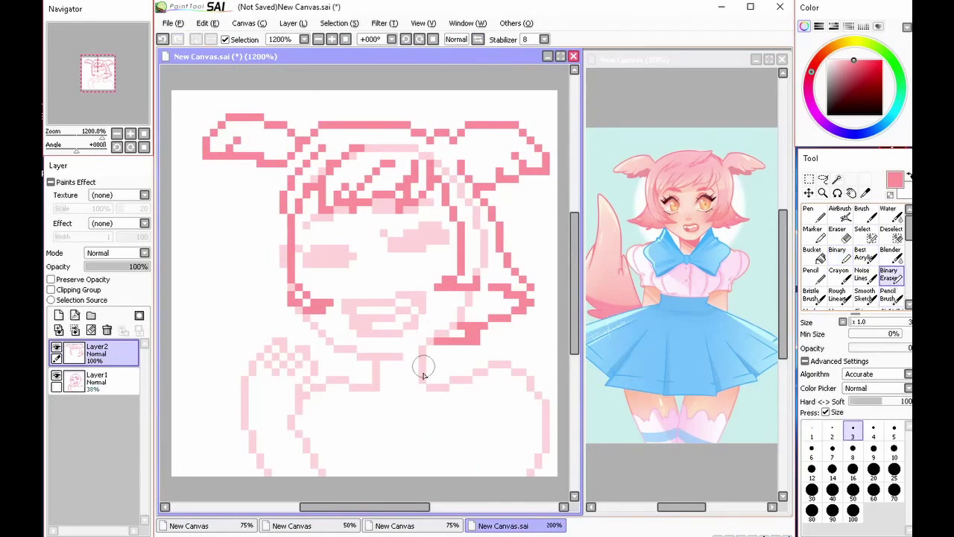
key("h")
key("h")
left_click(838, 253)
mouse_move(290, 162)
left_mouse_down()
mouse_move(265, 251)
mouse_move(276, 344)
mouse_move(373, 364)
left_mouse_up()
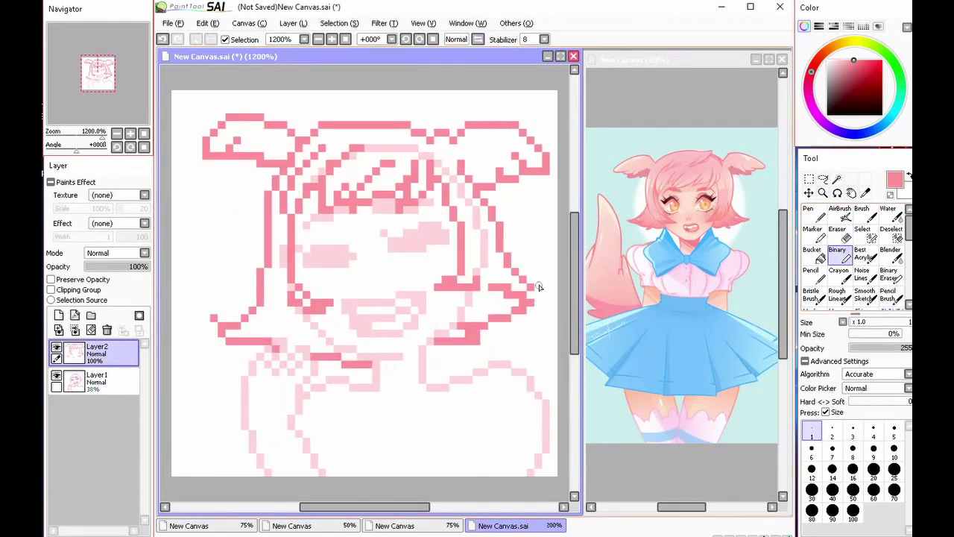
Step: Erase the head outline pixels covered by the hair and set the face line layer's opacity to 100%
left_click_drag(575, 295, 575, 297)
left_click(888, 274)
left_click(269, 351)
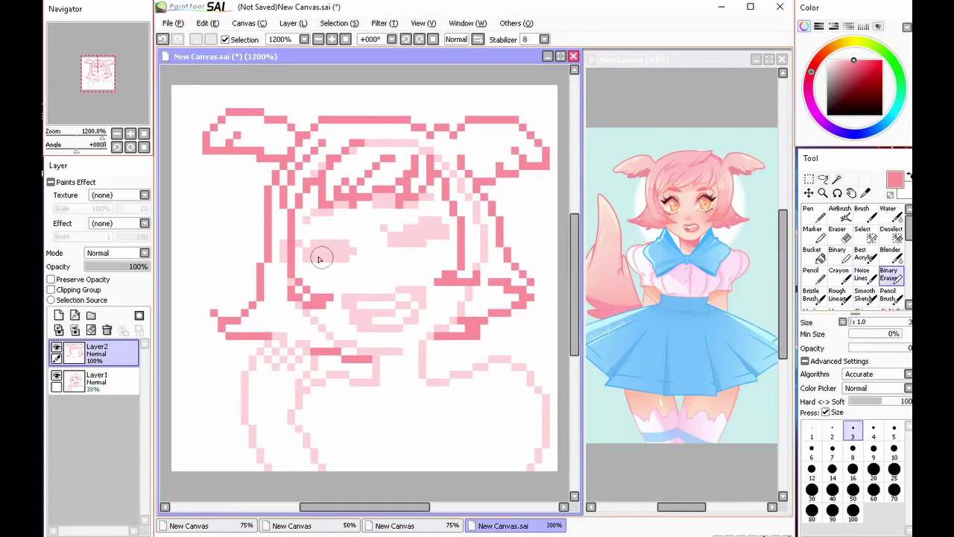
left_click(118, 378)
left_click_drag(293, 244, 297, 290)
mouse_move(476, 276)
left_mouse_down()
mouse_move(480, 239)
mouse_move(454, 154)
mouse_move(407, 136)
mouse_move(282, 220)
left_mouse_up()
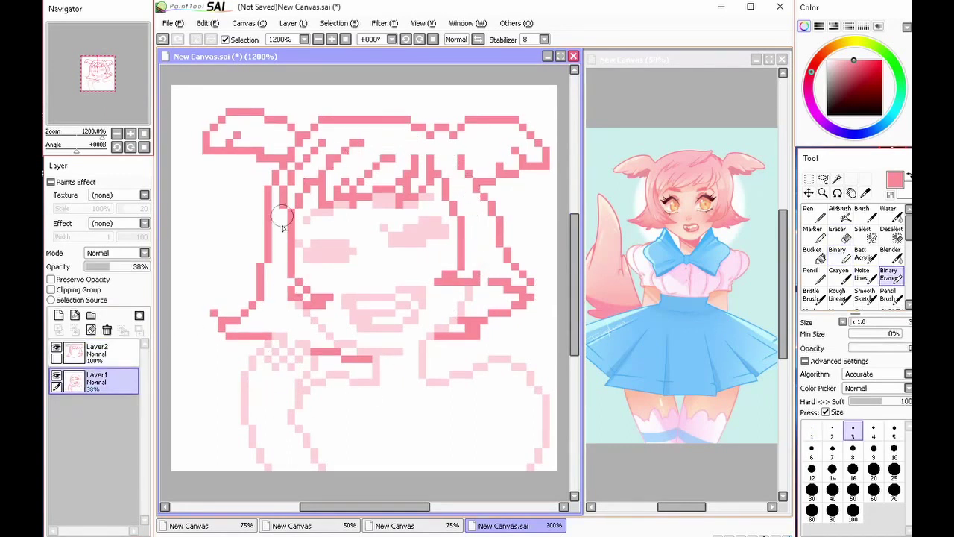
left_click_drag(117, 266, 148, 266)
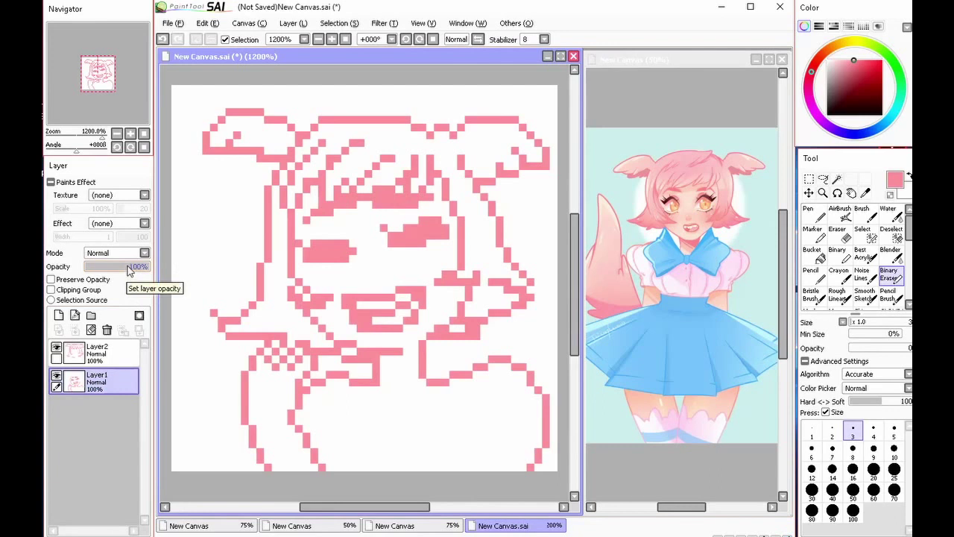
Step: Add short strand lines inside the left and right hair with the Binary pen
left_click(840, 255)
left_click_drag(276, 274, 289, 304)
left_click_drag(484, 235, 493, 273)
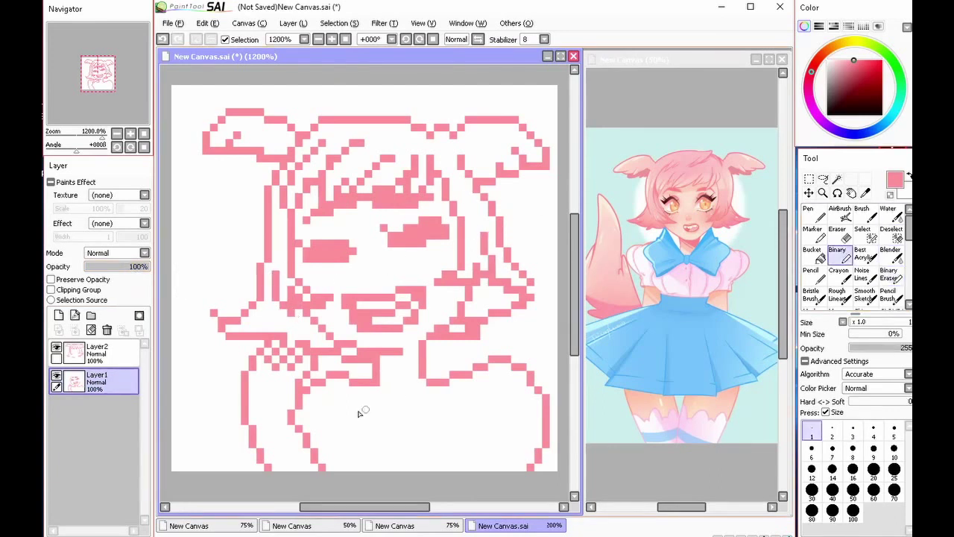
Step: Retouch the fingers of the raised hand and check the drawing mirrored
left_click(891, 275)
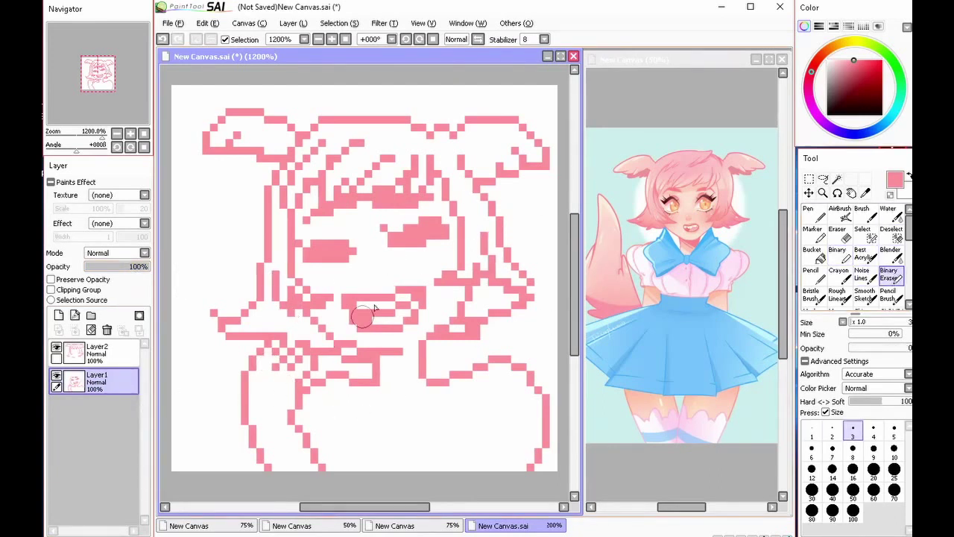
left_click(840, 255)
left_click(276, 358)
left_click(478, 40)
left_click(478, 39)
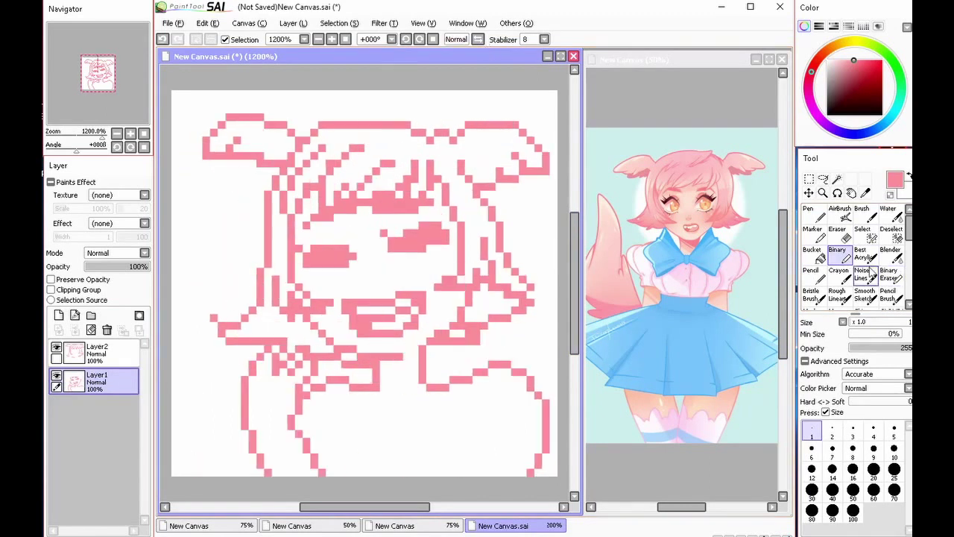
Step: Merge the hair layer into the line layer and redraw the flicked tip of the left hair
left_click(890, 274)
left_click_drag(238, 326, 216, 321)
left_click(97, 354)
left_click(75, 330)
left_click(478, 39)
left_click(866, 256)
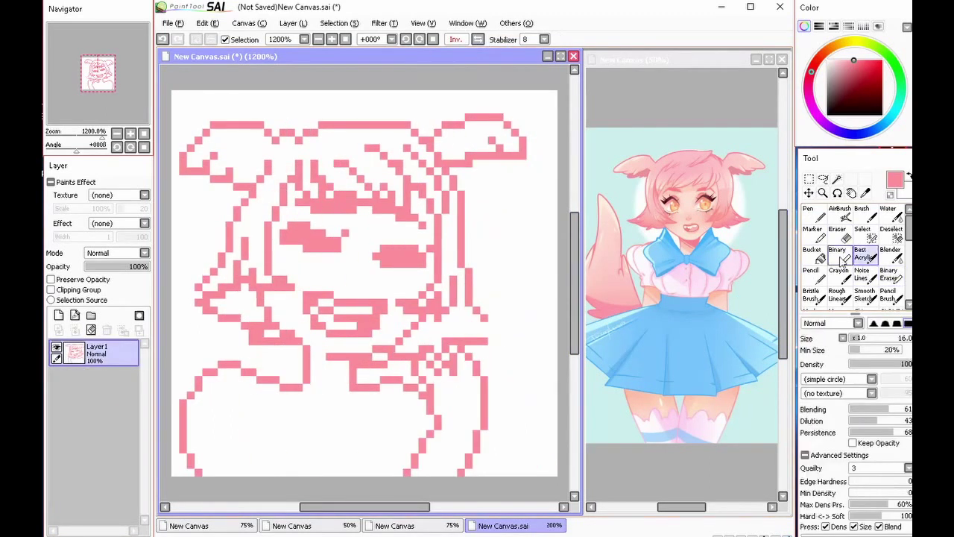
left_click(838, 254)
left_click_drag(494, 316, 487, 337)
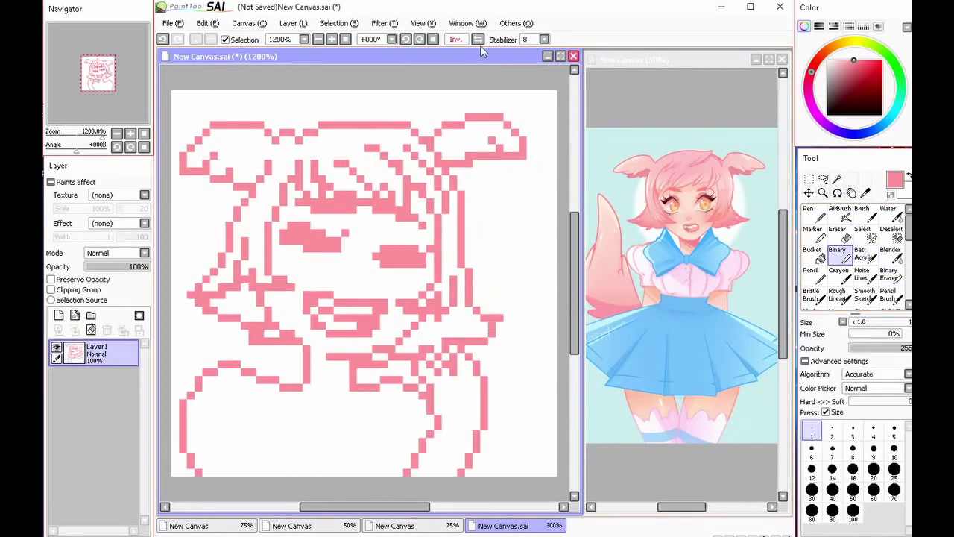
key("h")
Step: Erase the excess pixels at the tip of the right hair and mirror the view to check
key("e")
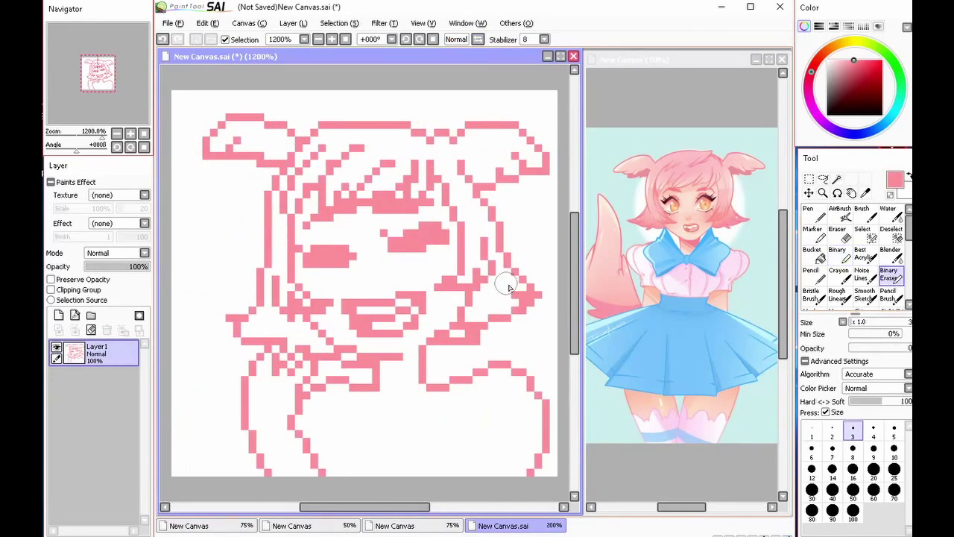
left_click_drag(508, 287, 536, 308)
left_click(477, 41)
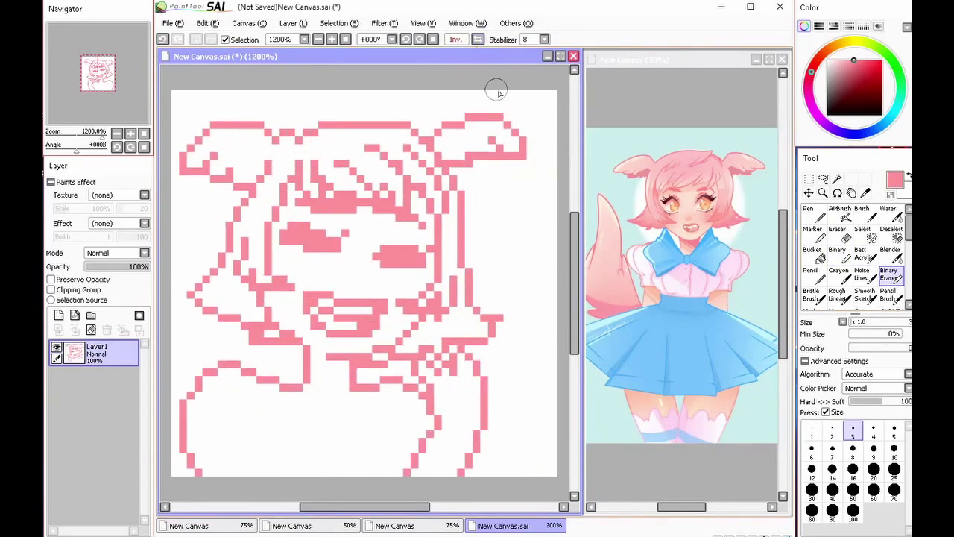
Step: Add a line under the left ear and shift the whole drawing two pixels to the left
key("b")
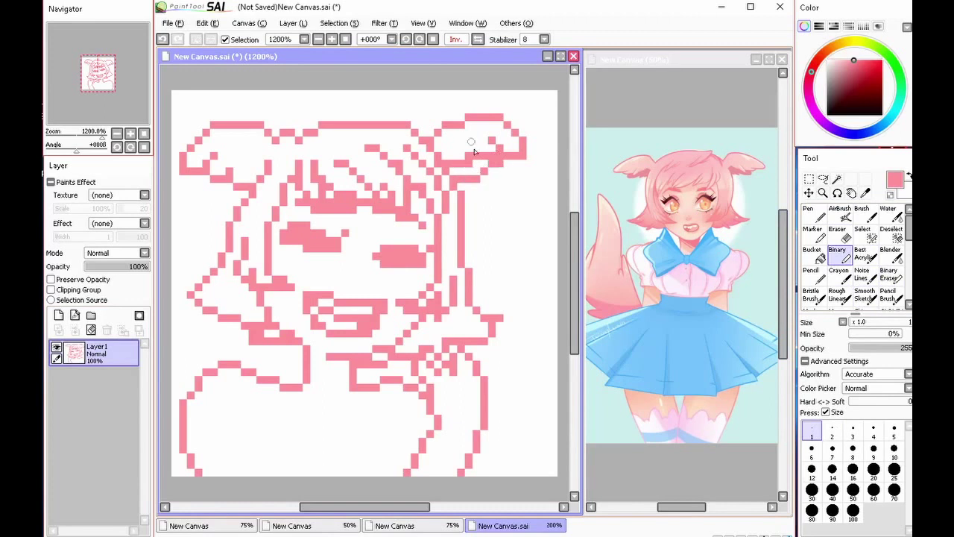
key("h")
key("ctrl+Left")
key("ctrl+Left")
key("h")
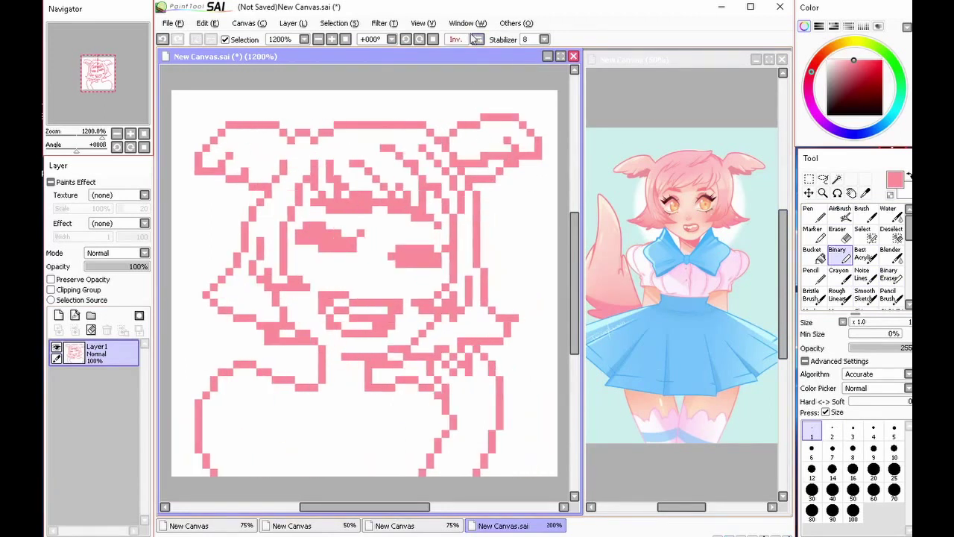
key("h")
Step: Retouch the right ear by adding a line at its base near the hair
left_click_drag(508, 125, 546, 148)
key("ctrl+z")
left_click_drag(469, 179, 461, 171)
Step: Add a new layer above the line art and lower the line layer's opacity to use it as a guide
left_click_drag(574, 261, 574, 266)
left_click(59, 315)
left_click(104, 380)
left_click_drag(142, 266, 108, 266)
left_click(97, 352)
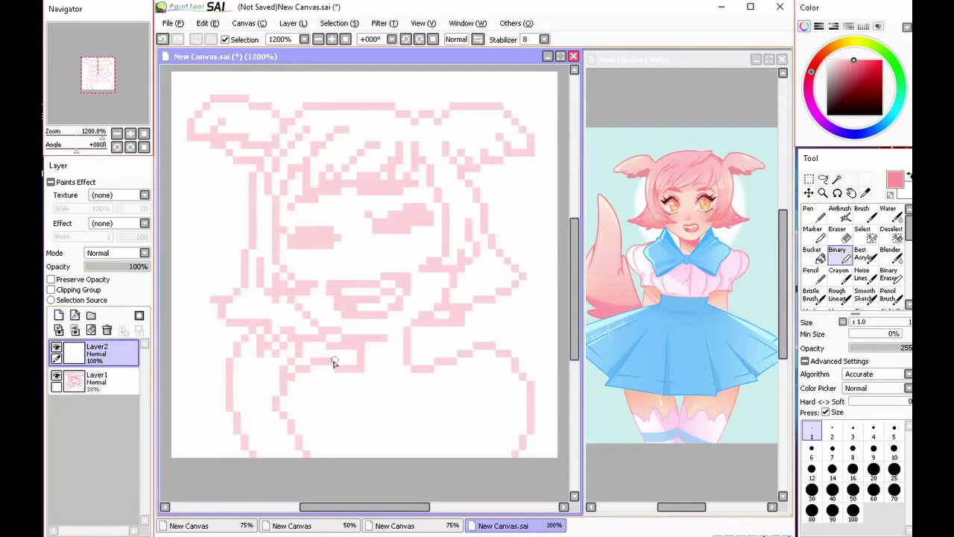
Step: Draw the large bow, the puffed sleeve beside it and the shirt's front line with buttons on the new layer
mouse_move(376, 374)
left_mouse_down()
mouse_move(389, 398)
mouse_move(385, 375)
mouse_move(406, 388)
mouse_move(398, 373)
mouse_move(480, 315)
mouse_move(495, 397)
mouse_move(434, 439)
mouse_move(391, 406)
left_mouse_up()
mouse_move(457, 387)
left_mouse_down()
mouse_move(403, 388)
mouse_move(446, 367)
mouse_move(358, 407)
mouse_move(438, 339)
mouse_move(547, 401)
mouse_move(512, 451)
left_mouse_up()
key("h")
key("h")
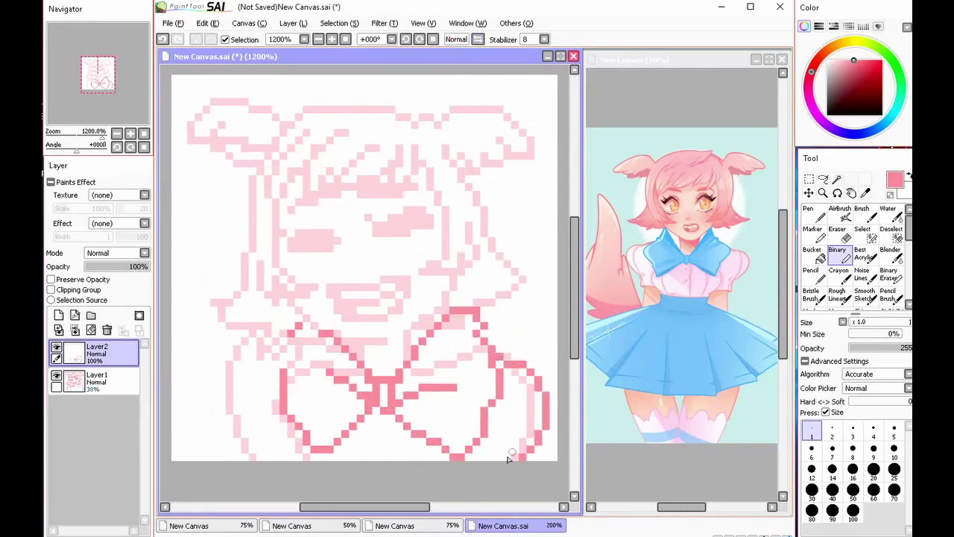
left_click_drag(391, 415, 391, 460)
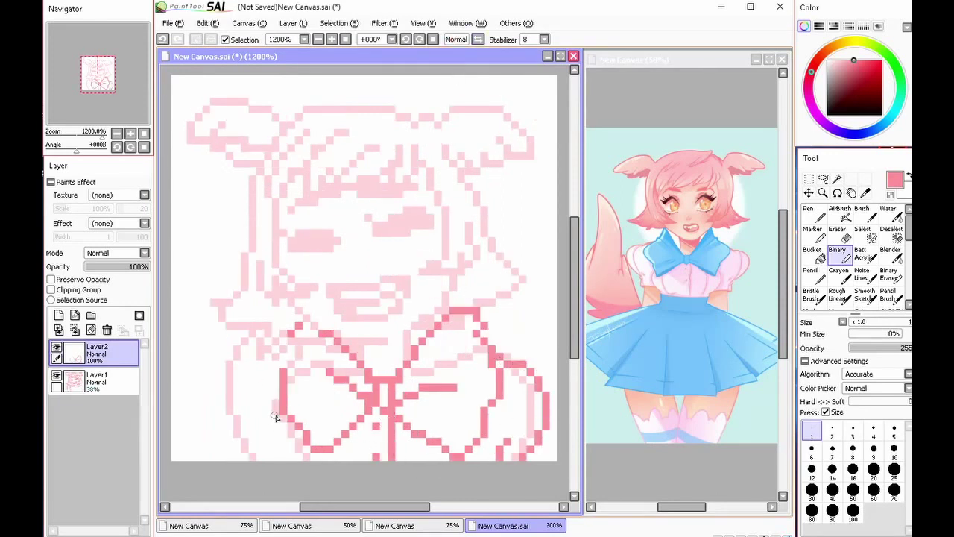
Step: Sketch a tall tail outline beside the raised arm at the canvas's left edge
left_click_drag(191, 374, 233, 281)
left_click_drag(191, 379, 206, 456)
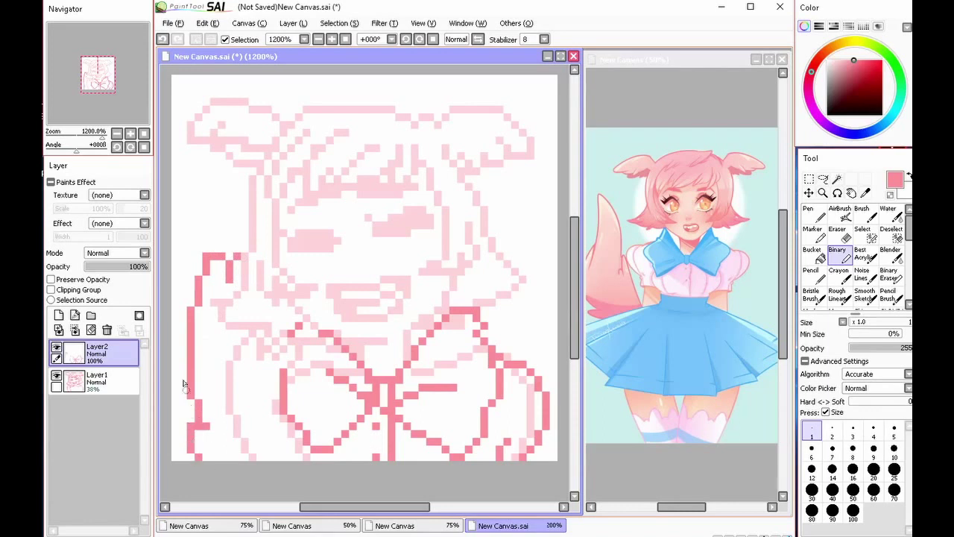
Step: Erase the guide lines behind the bow and combine both line layers into one at full opacity without the tail outline
left_click(97, 380)
left_click(890, 274)
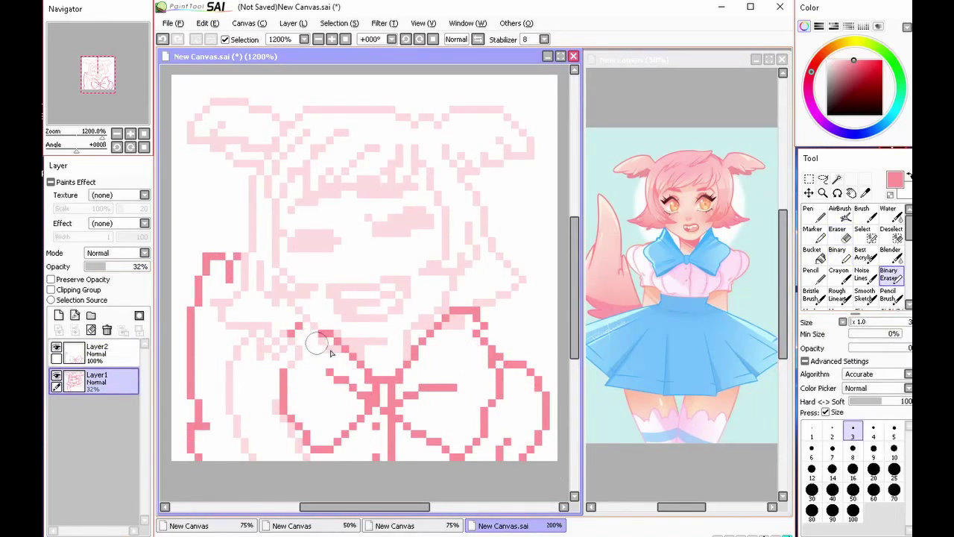
key("ctrl+z")
key("ctrl+z")
key("ctrl+z")
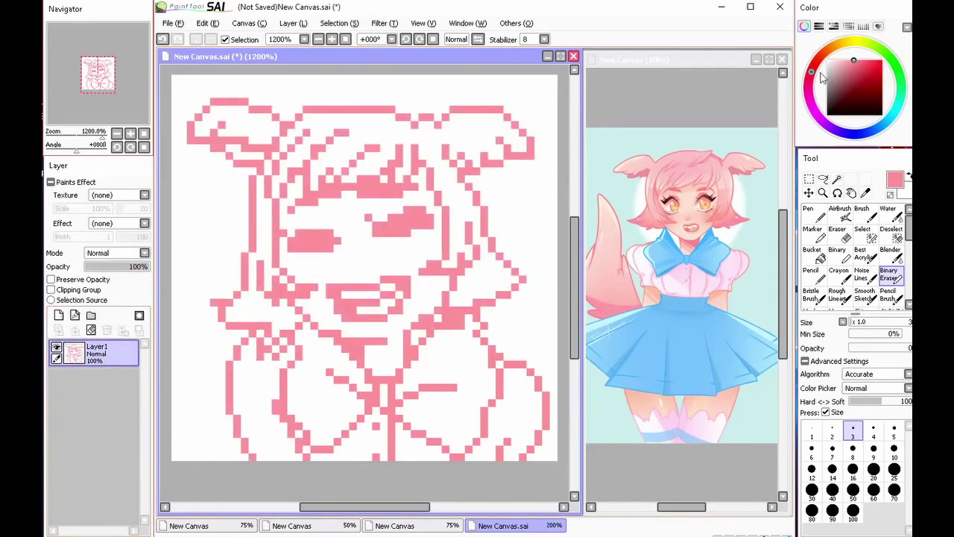
Step: Recolor the line art a darker muted pink and add a new layer beneath it
left_click(59, 315)
left_click_drag(74, 354, 75, 395)
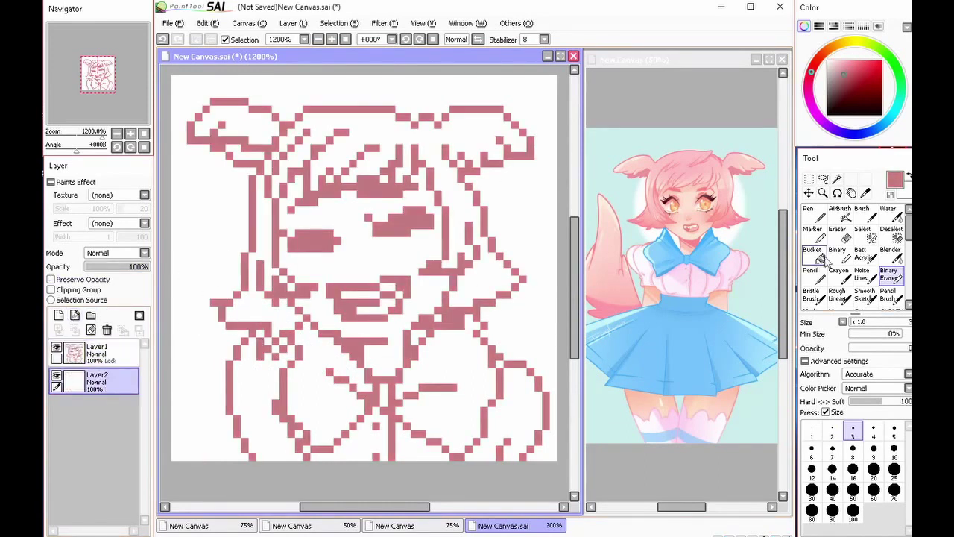
Step: Color the left ear and the left side of the hair light pink on the layer beneath the lines
left_click(838, 255)
left_click(843, 61)
mouse_move(303, 125)
left_mouse_down()
mouse_move(314, 133)
mouse_move(284, 170)
mouse_move(261, 179)
mouse_move(205, 127)
mouse_move(224, 125)
mouse_move(206, 123)
left_mouse_up()
mouse_move(226, 311)
left_mouse_down()
mouse_move(276, 326)
mouse_move(270, 224)
mouse_move(230, 317)
mouse_move(258, 298)
left_mouse_up()
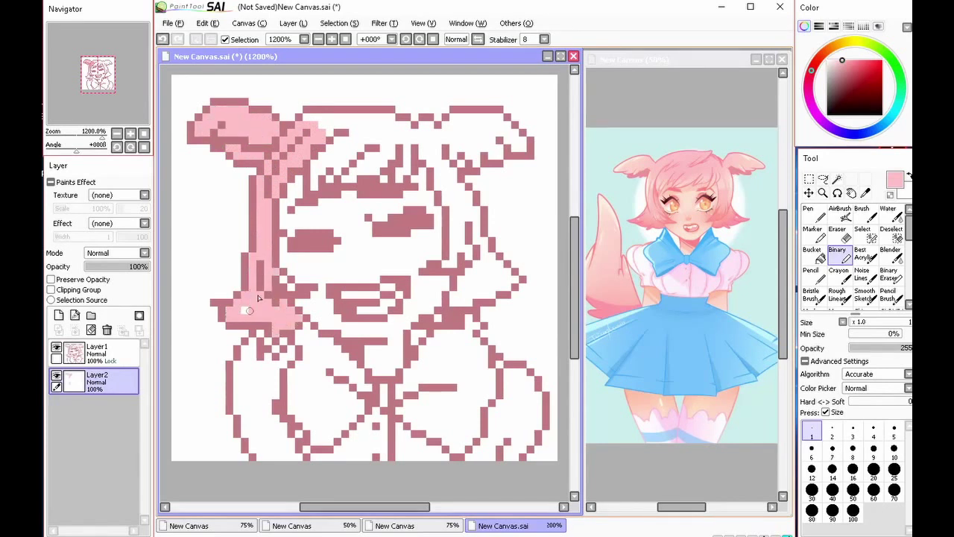
mouse_move(314, 164)
left_mouse_down()
mouse_move(402, 121)
mouse_move(330, 121)
mouse_move(353, 133)
mouse_move(224, 134)
mouse_move(283, 127)
mouse_move(232, 153)
mouse_move(253, 125)
mouse_move(229, 125)
left_mouse_up()
Step: Mirror the view and fill the opposite ear, side hair and upper hair with the same light pink
key("h")
mouse_move(236, 266)
left_mouse_down()
mouse_move(270, 303)
mouse_move(261, 211)
mouse_move(246, 261)
mouse_move(254, 208)
left_mouse_up()
left_click(252, 295)
mouse_move(274, 223)
left_mouse_down()
mouse_move(320, 134)
mouse_move(269, 261)
left_mouse_up()
mouse_move(265, 195)
left_mouse_down()
mouse_move(307, 133)
mouse_move(307, 156)
left_mouse_up()
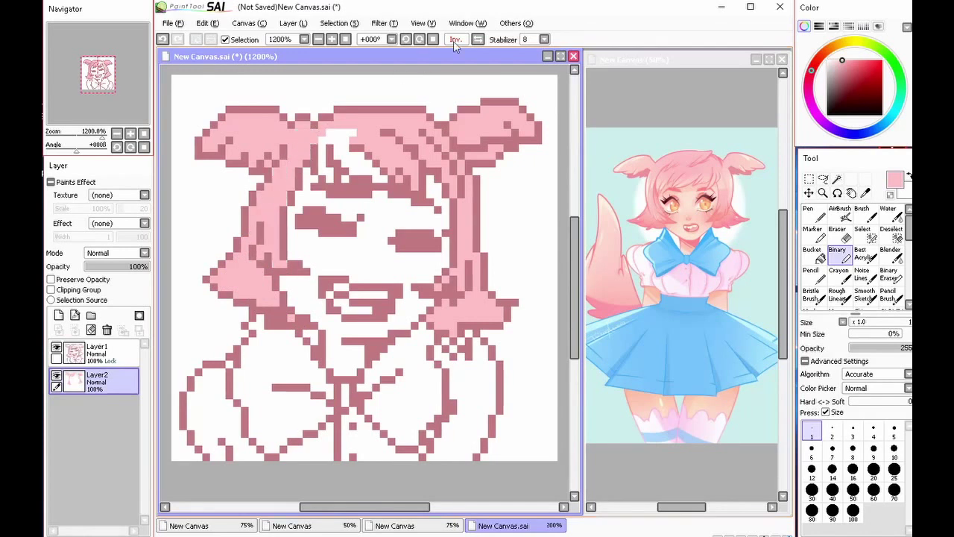
Step: Restore the normal view and fill the remaining fringe and the tongue with light pink
left_click(455, 40)
mouse_move(350, 179)
left_mouse_down()
mouse_move(400, 142)
mouse_move(383, 132)
mouse_move(405, 137)
left_mouse_up()
left_click_drag(399, 298, 378, 316)
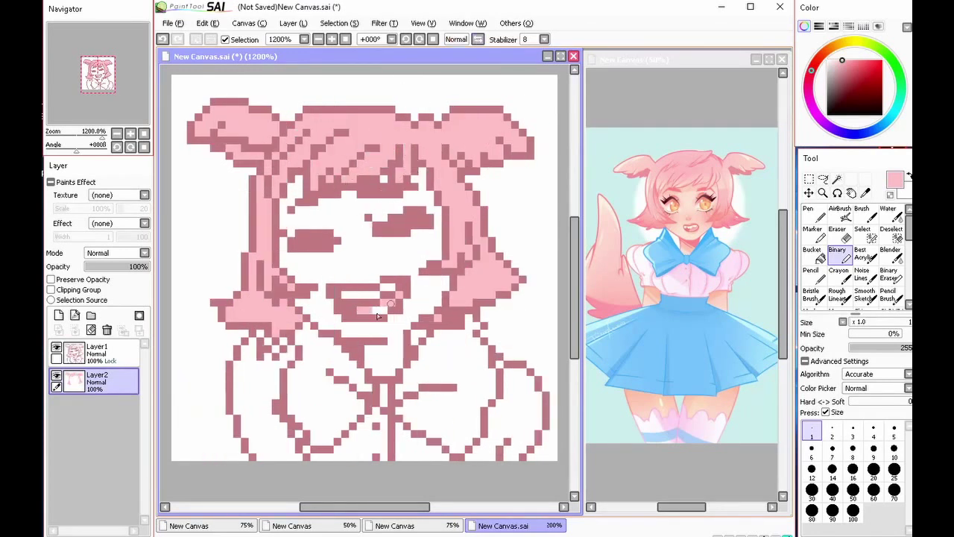
Step: Block in the shirt front and the right sleeve with dark magenta on a new layer
left_click(59, 314)
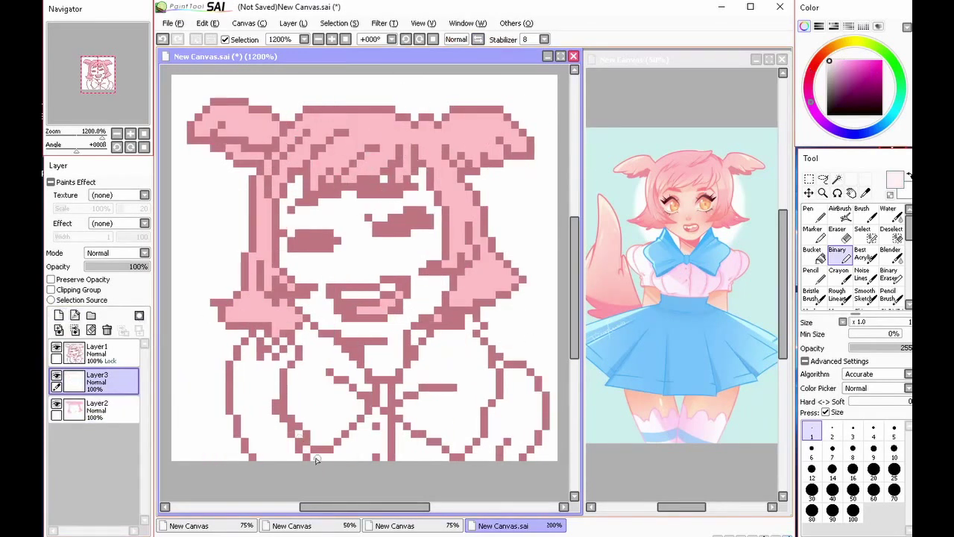
left_click_drag(882, 67, 883, 83)
left_click_drag(304, 452, 451, 455)
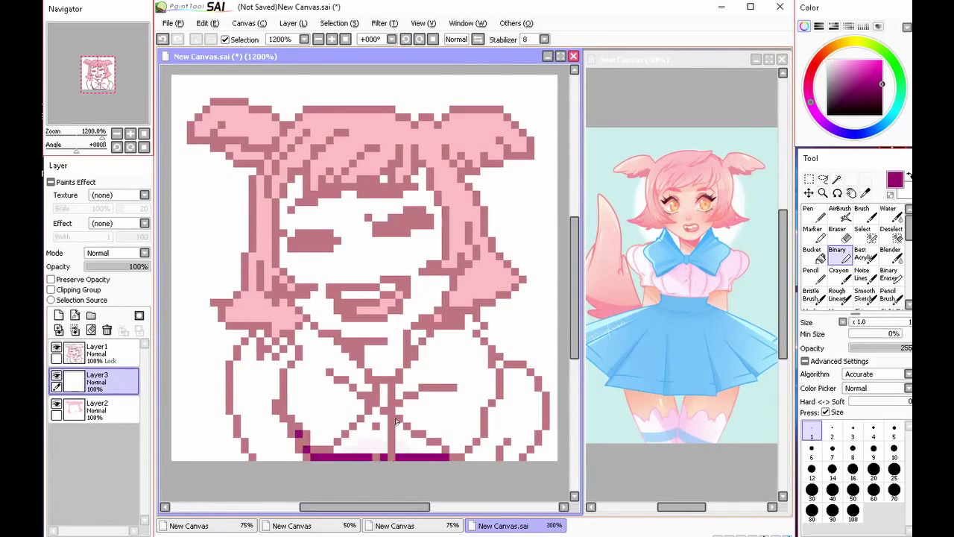
mouse_move(373, 410)
left_mouse_down()
mouse_move(343, 447)
mouse_move(369, 447)
mouse_move(368, 434)
left_mouse_up()
mouse_move(508, 371)
left_mouse_down()
mouse_move(473, 456)
mouse_move(538, 434)
mouse_move(533, 388)
mouse_move(501, 462)
mouse_move(492, 460)
left_mouse_up()
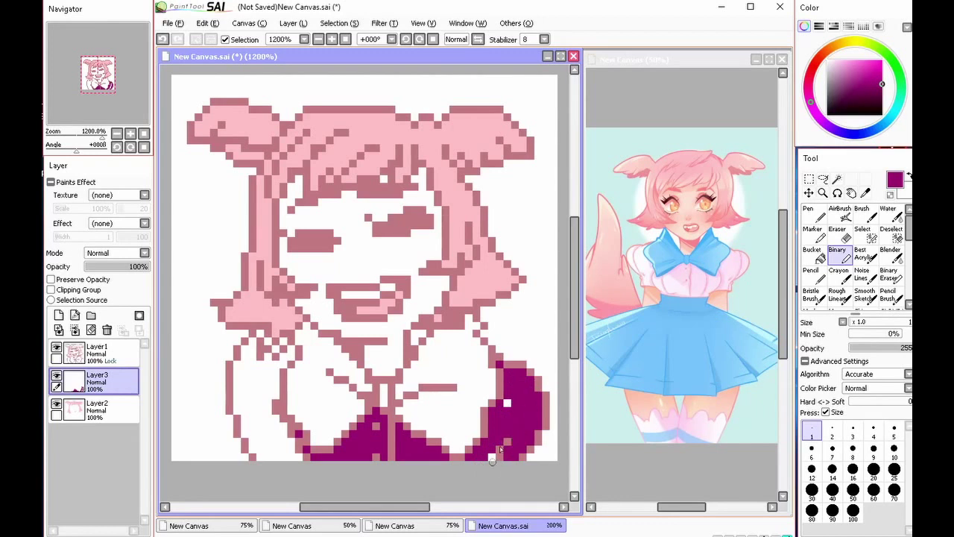
Step: Preserve the shirt layer's opacity and recolor the shirt with the pale pink of the reference blouse
left_click(88, 279)
right_click(677, 279)
key("ctrl+f")
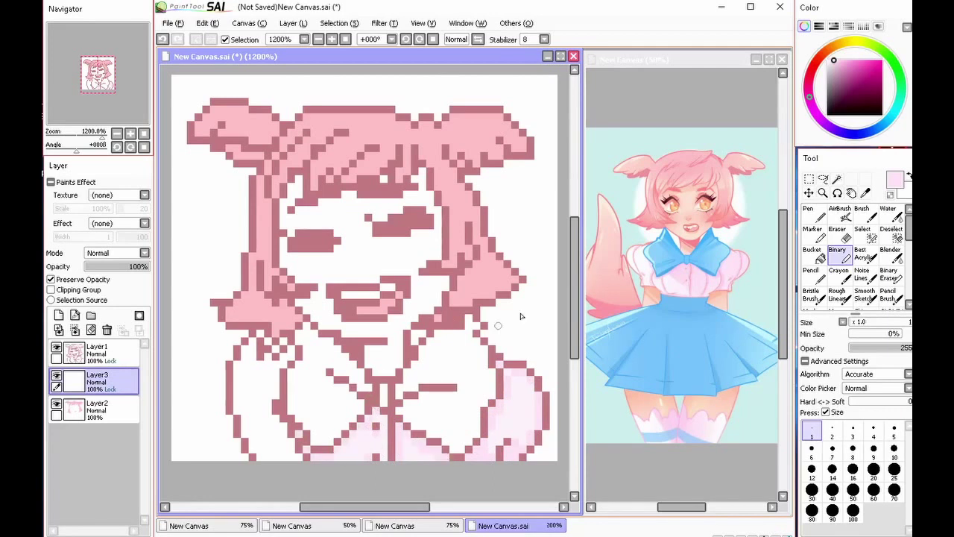
Step: Fill the left half of the bow with light blue on a new layer
key("x")
left_click(59, 314)
mouse_move(305, 327)
left_mouse_down()
mouse_move(322, 441)
mouse_move(351, 365)
mouse_move(309, 328)
left_mouse_up()
left_click(814, 256)
left_click(343, 391)
Step: Trace the inside edge of the bow's right half with light blue pixels
left_click(841, 255)
left_click_drag(399, 396, 440, 332)
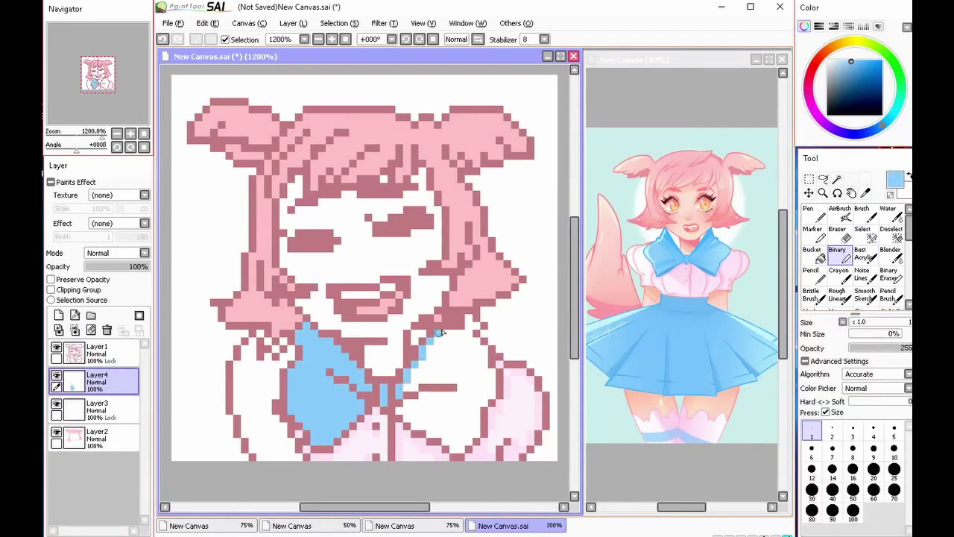
left_click_drag(477, 419, 400, 410)
left_click_drag(492, 379, 492, 394)
left_click(814, 255)
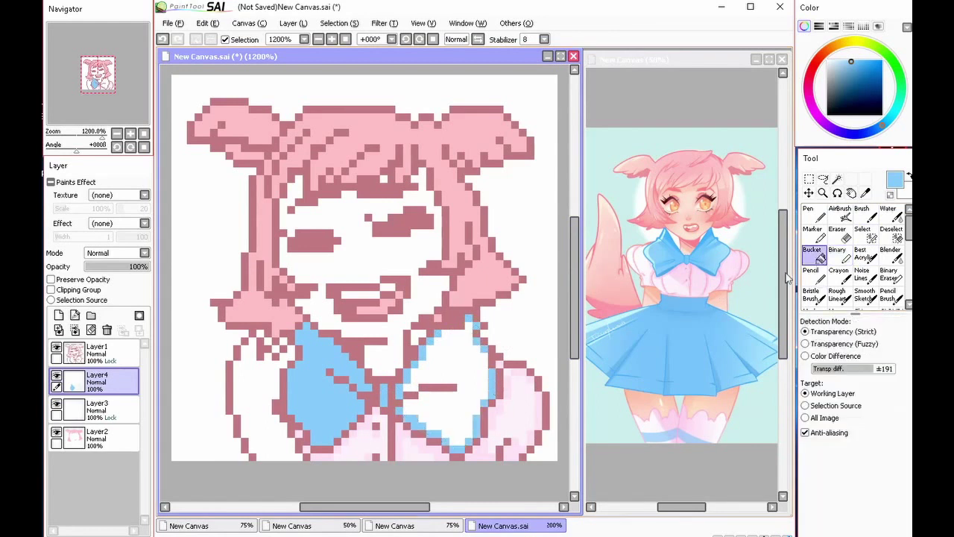
left_click(451, 361)
key("ctrl+z")
Step: Add light blue pixels along the upper edge of the bow's right half to close its outline
left_click(841, 256)
mouse_move(469, 326)
left_mouse_down()
mouse_move(445, 333)
mouse_move(480, 350)
left_mouse_up()
left_click(815, 257)
left_click(455, 373)
key("ctrl+z")
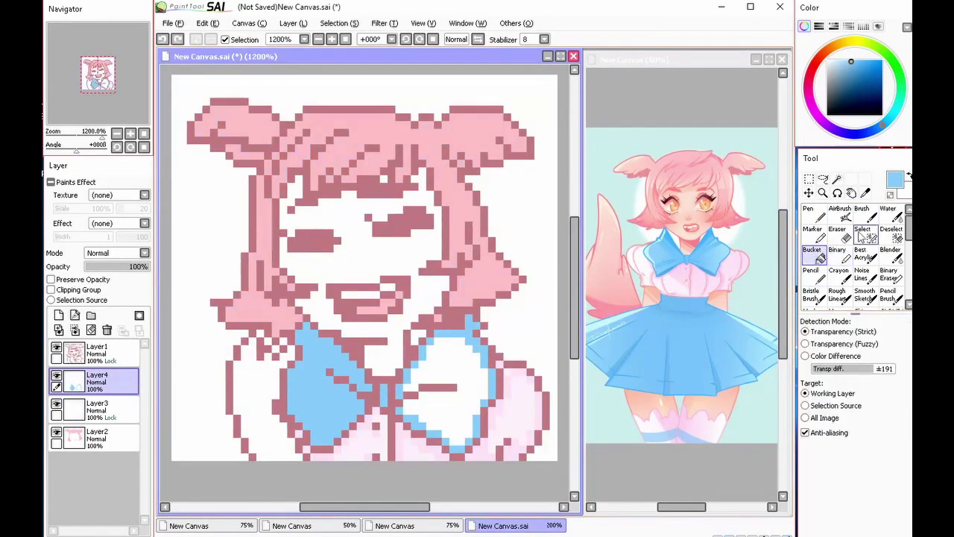
Step: Close the remaining gap near the bow's knot and fill the right half with light blue
left_click(841, 256)
left_click(401, 414)
left_click(815, 257)
left_click(458, 388)
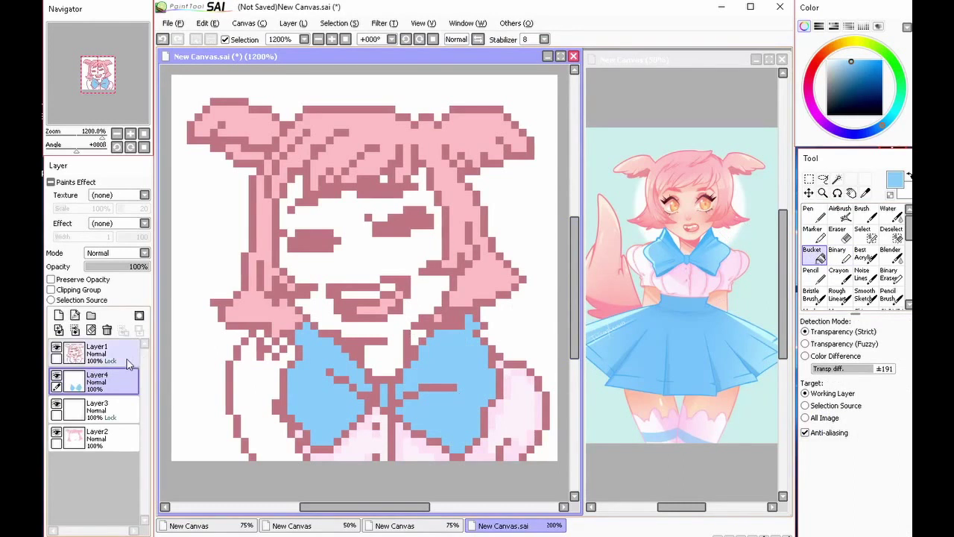
Step: Recolor the line art layer a dark muted purple with its opacity preserved
left_click(415, 355, "alt")
left_click(97, 353)
left_click(51, 279)
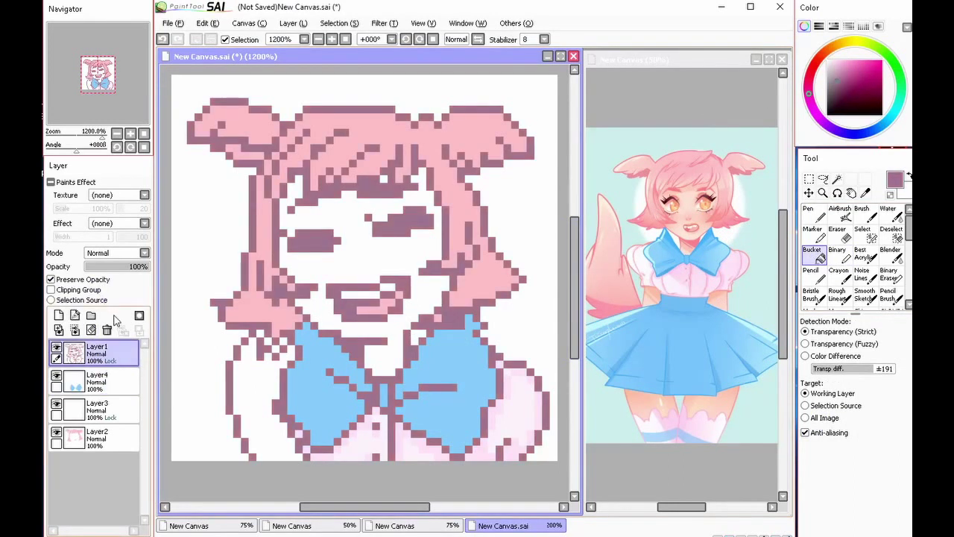
left_click(833, 89)
key("ctrl+f")
Step: Shade the edges and fold of the bow's right half with a brighter blue sampled from the reference
left_click(108, 379)
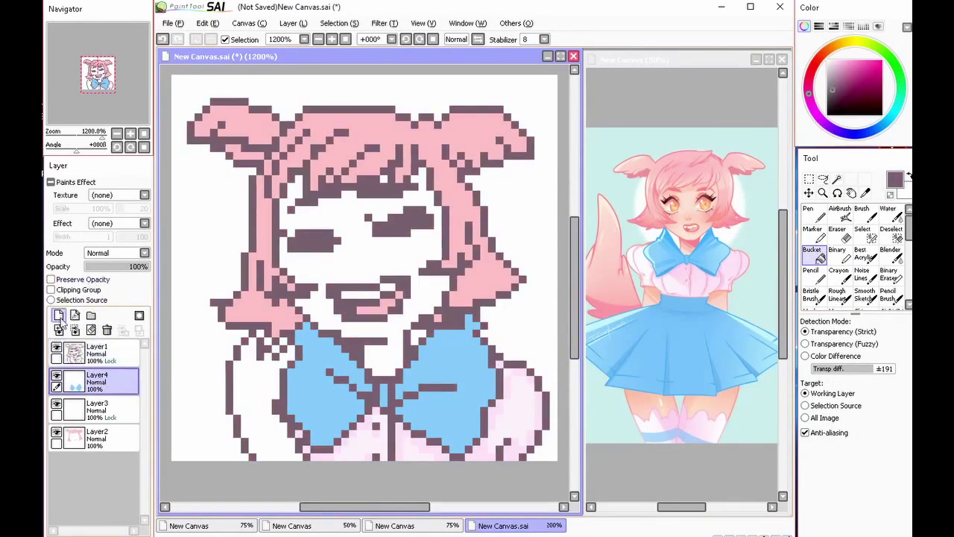
right_click(669, 238)
left_click(840, 254)
mouse_move(399, 394)
left_mouse_down()
mouse_move(434, 373)
mouse_move(466, 331)
left_mouse_up()
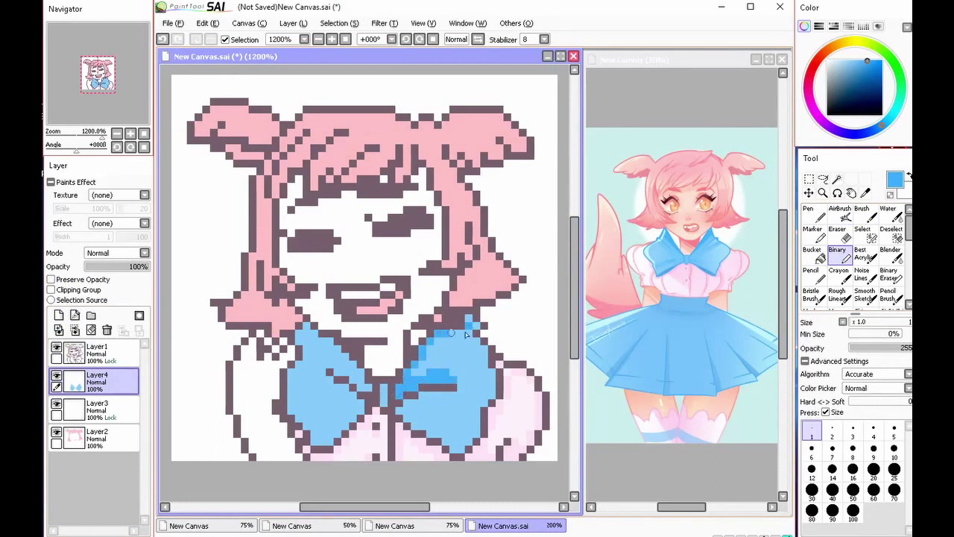
Step: Mirror the view, shade the bow's other half in the brighter blue, and merge the bow layer into the shirt layer
left_click(478, 39)
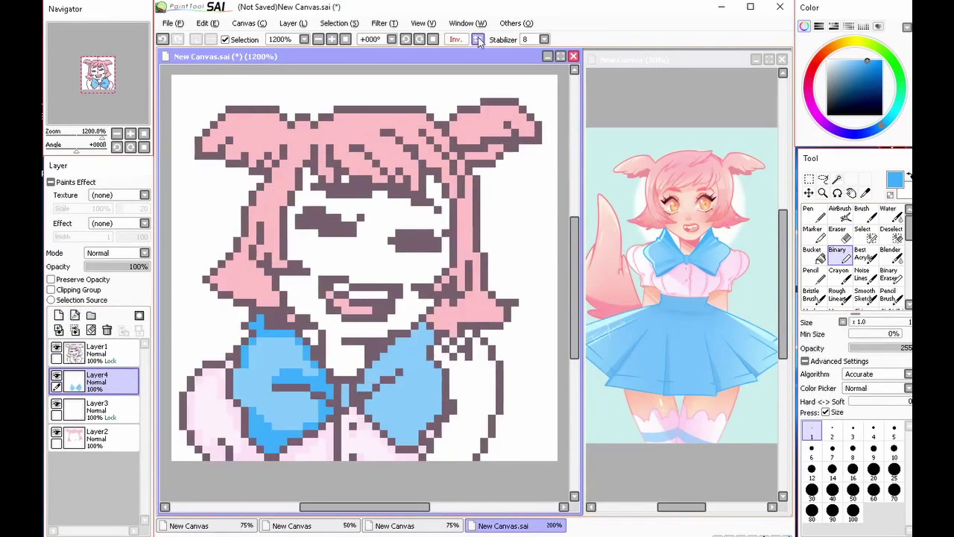
mouse_move(346, 404)
left_mouse_down()
mouse_move(406, 336)
mouse_move(401, 371)
left_mouse_up()
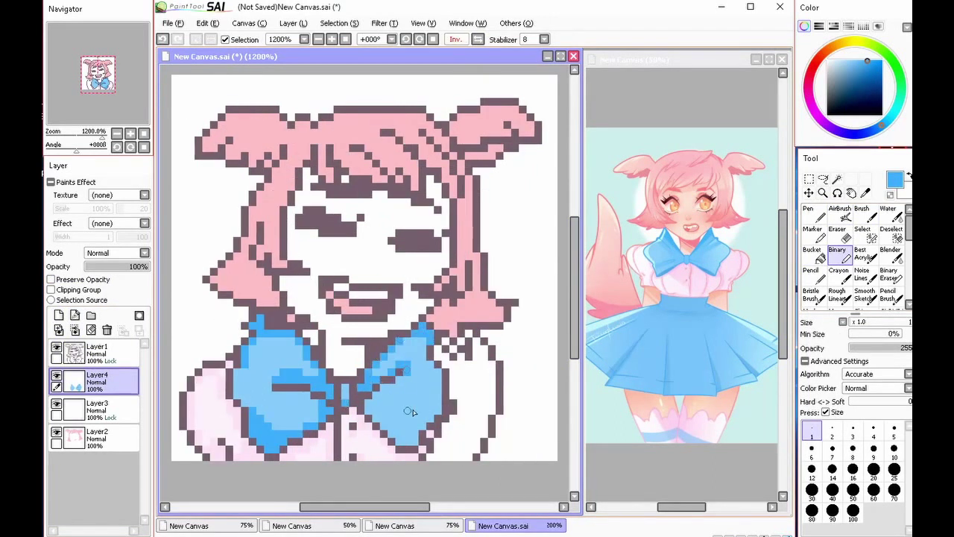
mouse_move(410, 411)
left_mouse_down()
mouse_move(373, 414)
mouse_move(415, 444)
left_mouse_up()
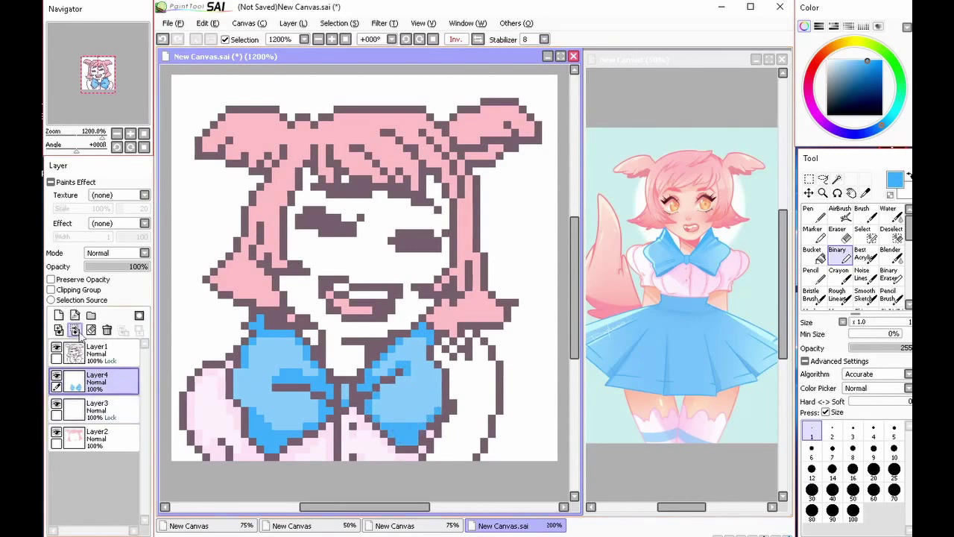
left_click(76, 330)
Step: Paint one side of the face on a new layer with the skin tone sampled from the reference
right_click(418, 272)
right_click(680, 226)
left_click(59, 315)
mouse_move(306, 171)
left_mouse_down()
mouse_move(300, 239)
mouse_move(294, 203)
left_mouse_up()
left_click_drag(346, 271, 358, 276)
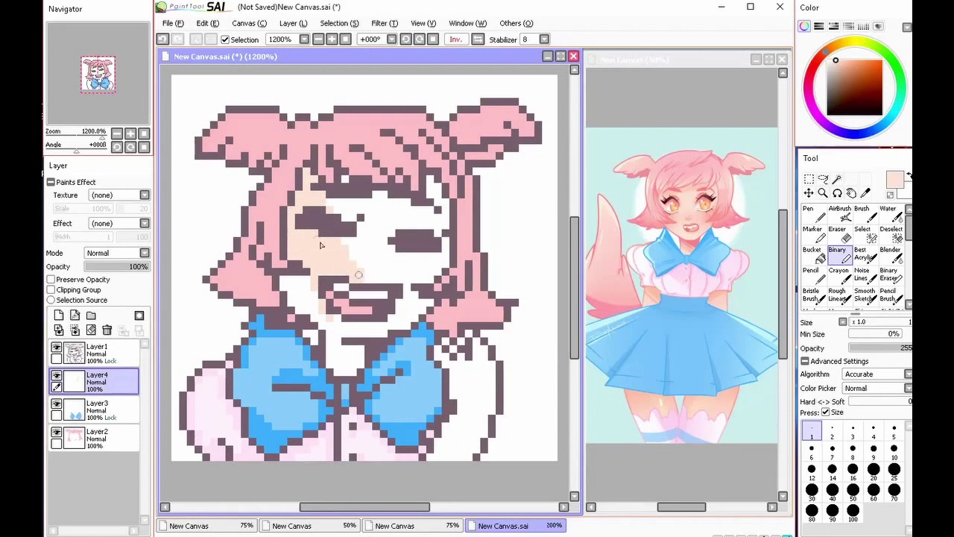
mouse_move(330, 325)
left_mouse_down()
mouse_move(295, 301)
mouse_move(303, 278)
left_mouse_up()
Step: Restore the normal view and fill the rest of the face and the neck with the skin tone
left_click(457, 39)
left_click_drag(300, 176, 304, 279)
mouse_move(288, 201)
left_mouse_down()
mouse_move(321, 328)
mouse_move(377, 329)
mouse_move(367, 277)
mouse_move(320, 257)
mouse_move(343, 235)
mouse_move(313, 209)
mouse_move(331, 218)
left_mouse_up()
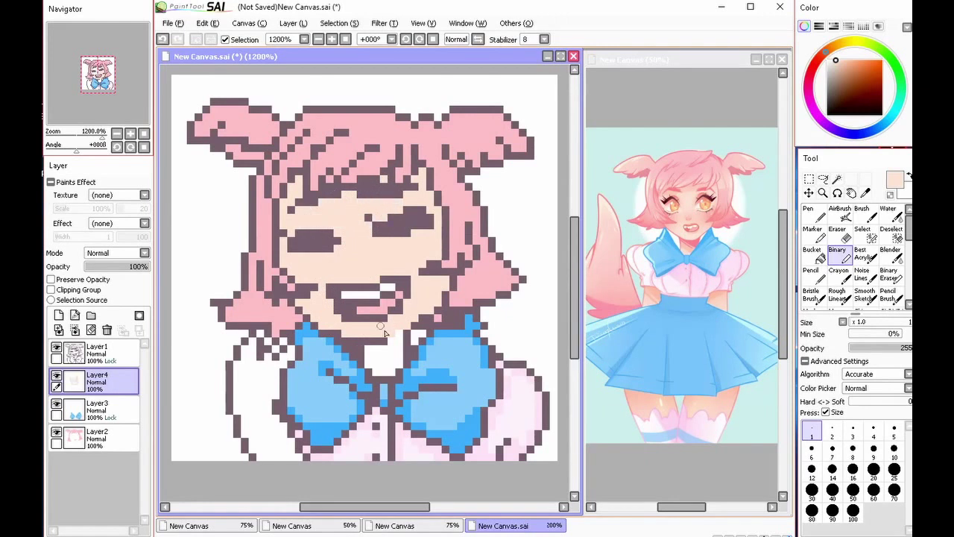
mouse_move(380, 325)
left_mouse_down()
mouse_move(376, 352)
mouse_move(399, 365)
left_mouse_up()
Step: Fill the raised hand and arm with the skin tone
mouse_move(258, 336)
left_mouse_down()
mouse_move(268, 456)
mouse_move(244, 348)
left_mouse_up()
left_click_drag(245, 349, 266, 450)
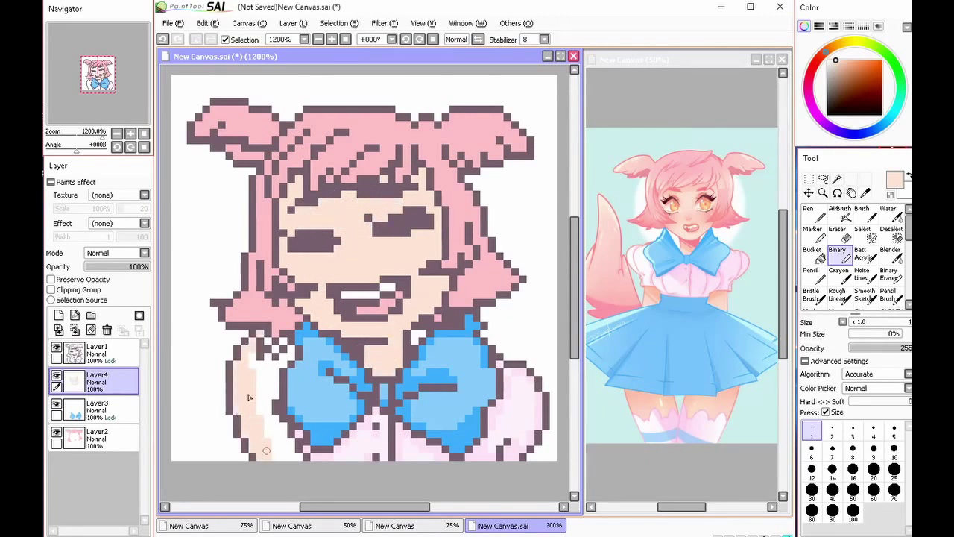
mouse_move(250, 397)
left_mouse_down()
mouse_move(253, 358)
mouse_move(287, 339)
mouse_move(283, 361)
left_mouse_up()
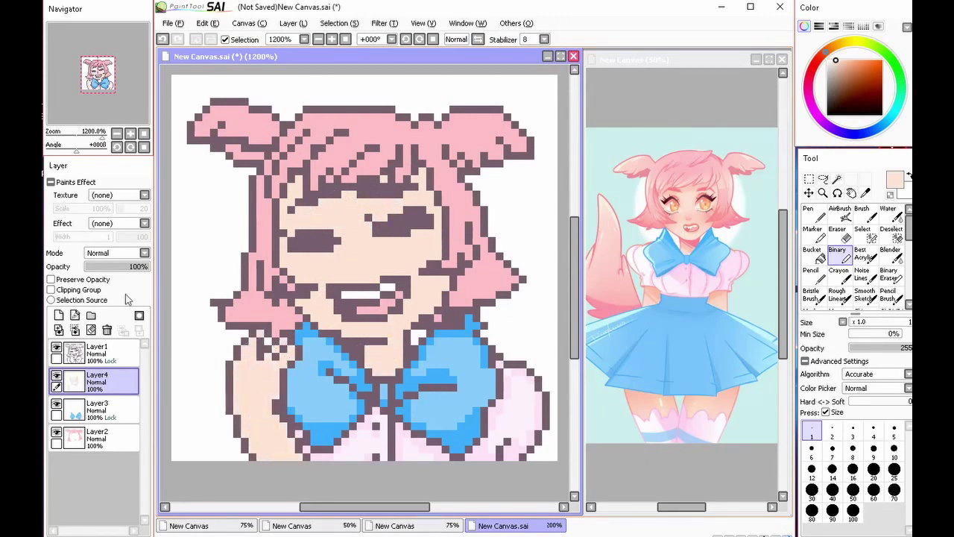
Step: Preserve the skin layer's opacity and add pinkish shading under the fringe, around the eyes and around the mouth
left_click(692, 195, "alt")
left_click(863, 253)
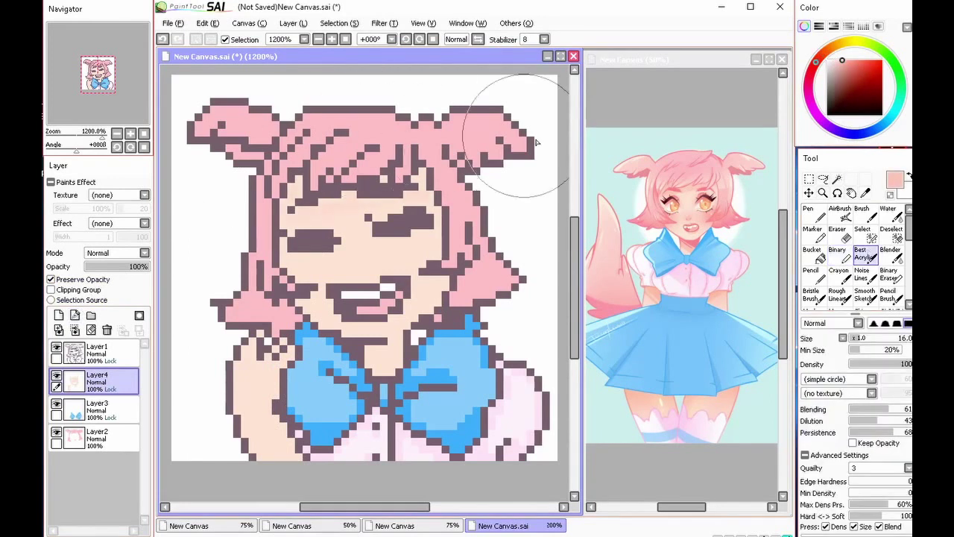
left_click(840, 254)
left_click_drag(284, 227, 284, 200)
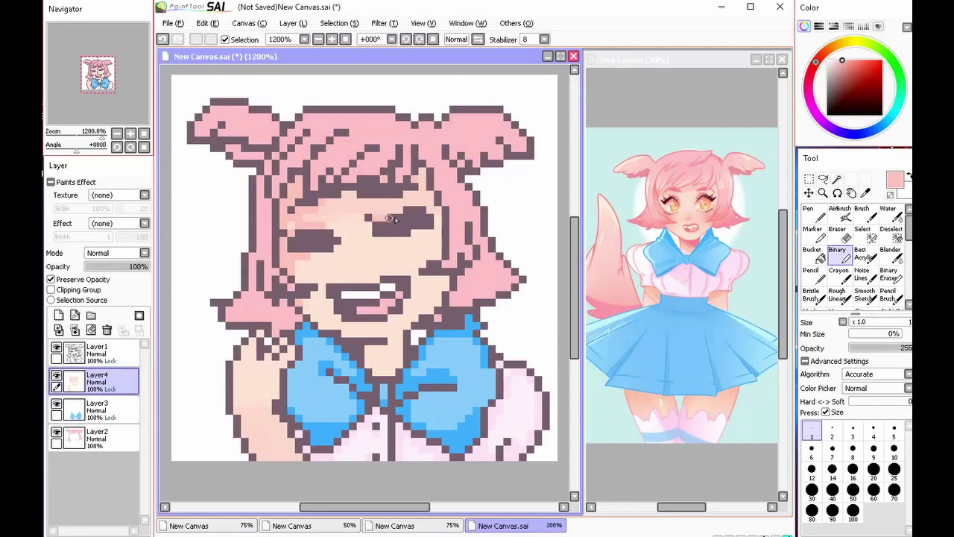
mouse_move(339, 286)
left_mouse_down()
mouse_move(384, 277)
mouse_move(377, 275)
left_mouse_up()
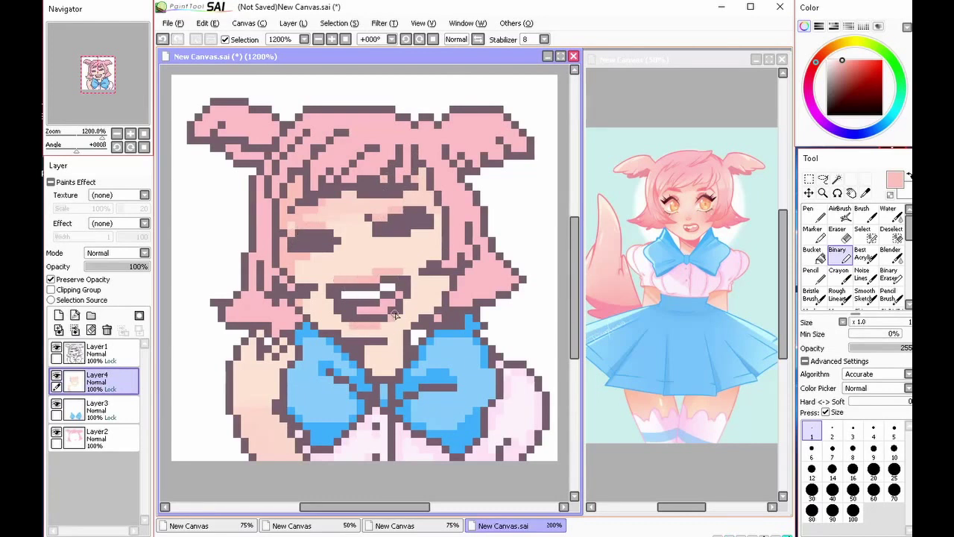
Step: Shade the neck and the right side of the face along the hair with the same pinkish tone
left_click_drag(574, 237, 575, 246)
mouse_move(369, 324)
left_mouse_down()
mouse_move(392, 321)
mouse_move(370, 333)
left_mouse_up()
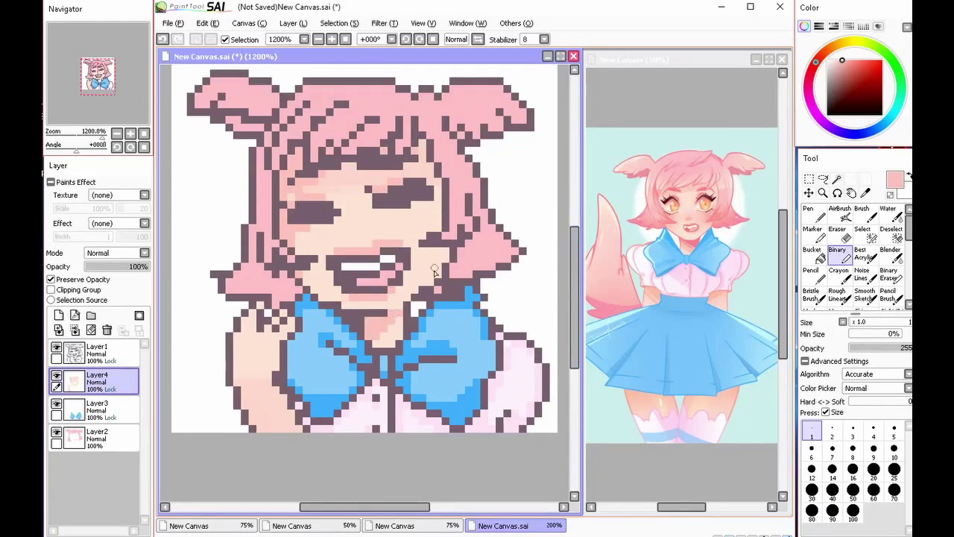
left_click_drag(425, 282, 443, 254)
left_click_drag(434, 192, 431, 165)
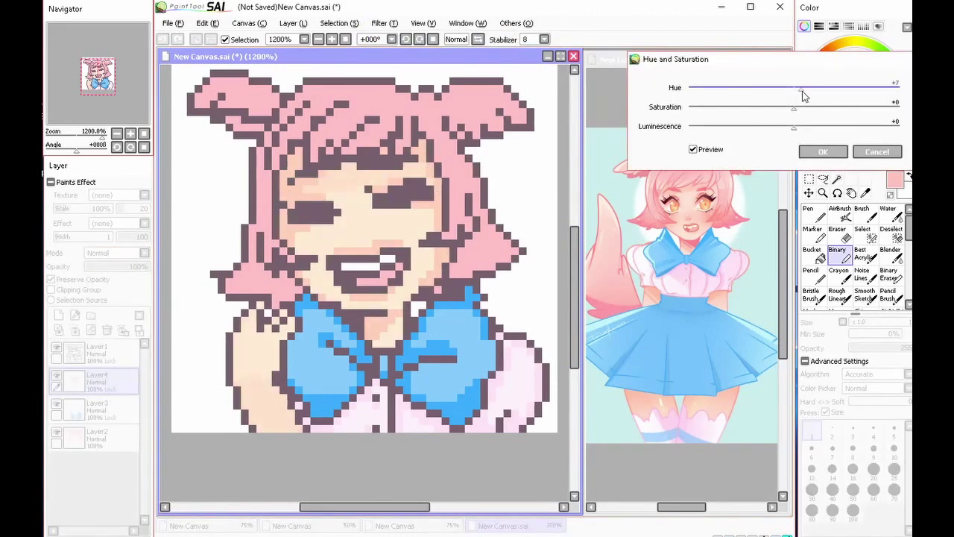
Step: Adjust the skin layer's colors with a hue of +7 and reduced saturation
left_click_drag(795, 109, 769, 112)
left_click_drag(795, 129, 795, 130)
left_click(823, 152)
Step: Paint and blend a red blush across the face on a new clipped layer, then merge it into the skin layer at reduced opacity
left_click(59, 315)
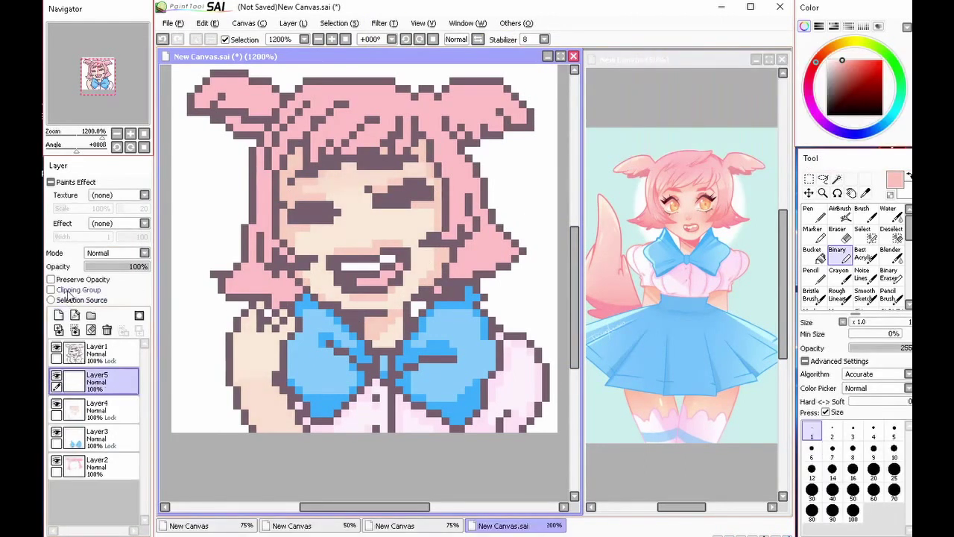
left_click(67, 290)
left_click(866, 61)
left_click_drag(402, 212, 306, 236)
left_click(898, 260)
left_click_drag(137, 267, 114, 268)
left_click(76, 331)
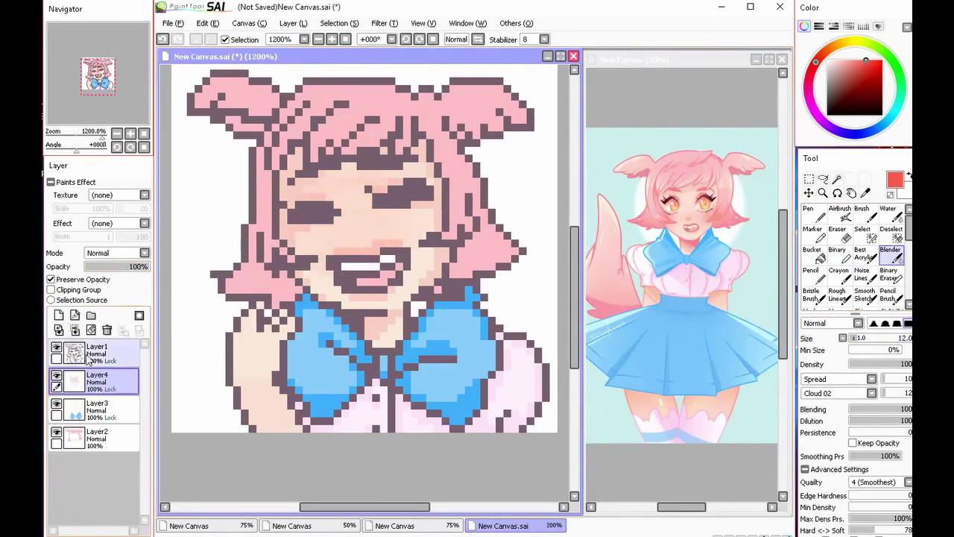
Step: Dot pale highlight pixels on the cheeks and below the mouth, and merge the skin layer into the bow layer
left_click(838, 253)
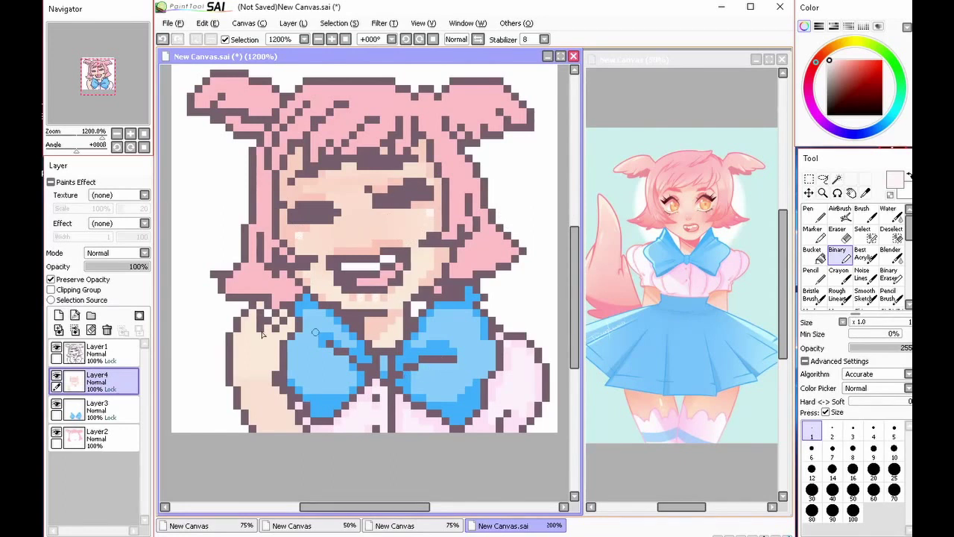
key("ctrl+e")
key("ctrl+z")
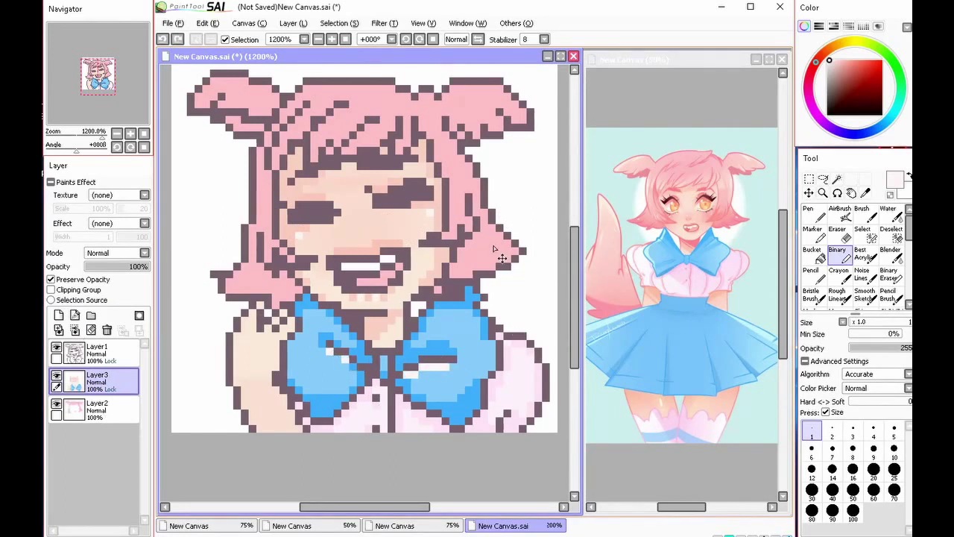
key("ctrl+z")
key("ctrl+z")
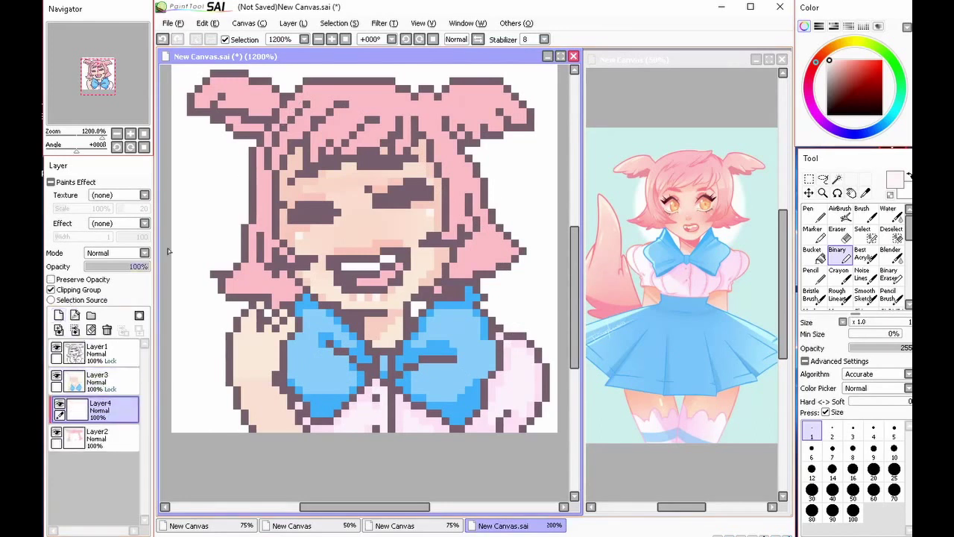
Step: Shade the hair tips and the undersides of both ears with the hair's own pink on a clipped Multiply layer
right_click(259, 191)
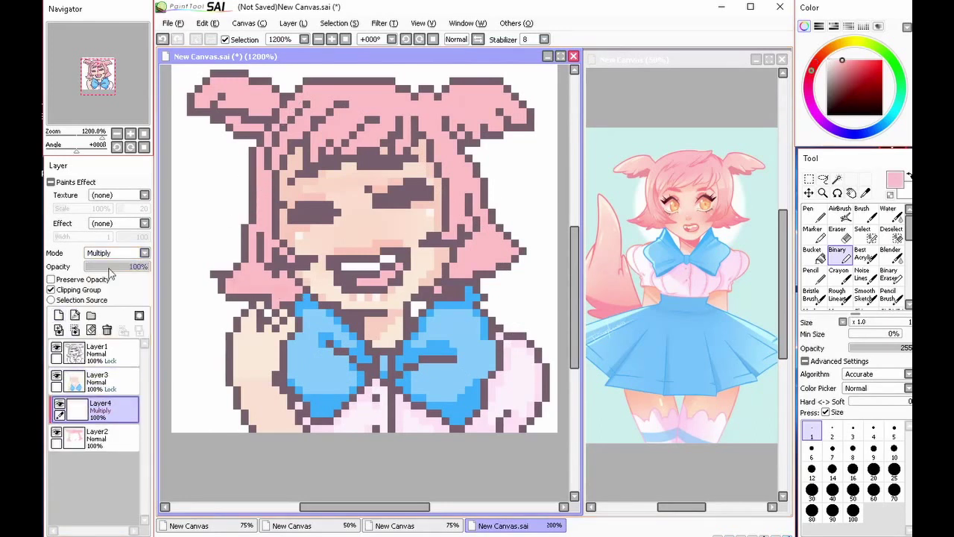
left_click_drag(230, 282, 291, 290)
mouse_move(450, 278)
left_mouse_down()
mouse_move(515, 241)
mouse_move(474, 268)
left_mouse_up()
left_click_drag(229, 125, 259, 130)
left_click_drag(205, 99, 197, 103)
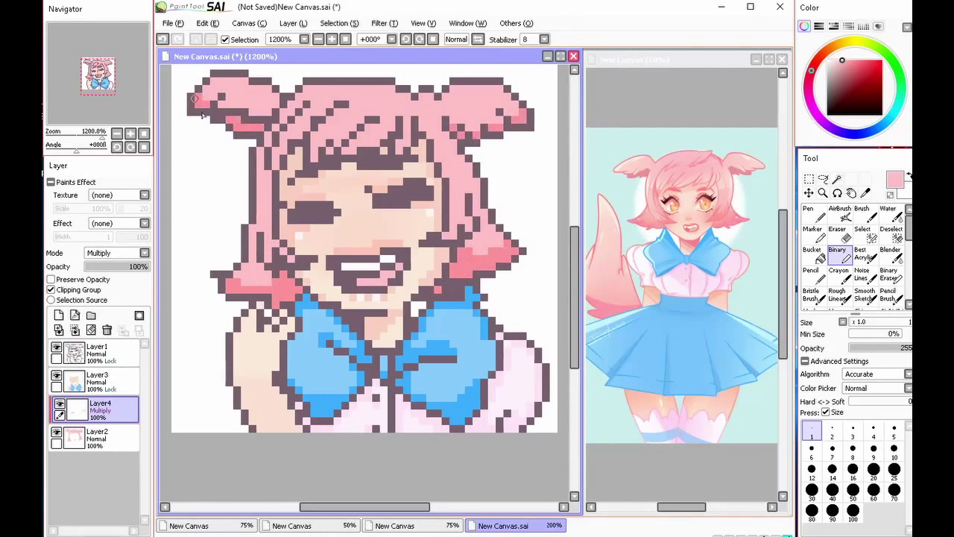
Step: Shade the crown, fringe and side strands in the same pink, and set the shading layer's opacity to 65%
left_click_drag(261, 164, 276, 129)
mouse_move(285, 112)
left_mouse_down()
mouse_move(315, 89)
mouse_move(347, 88)
left_mouse_up()
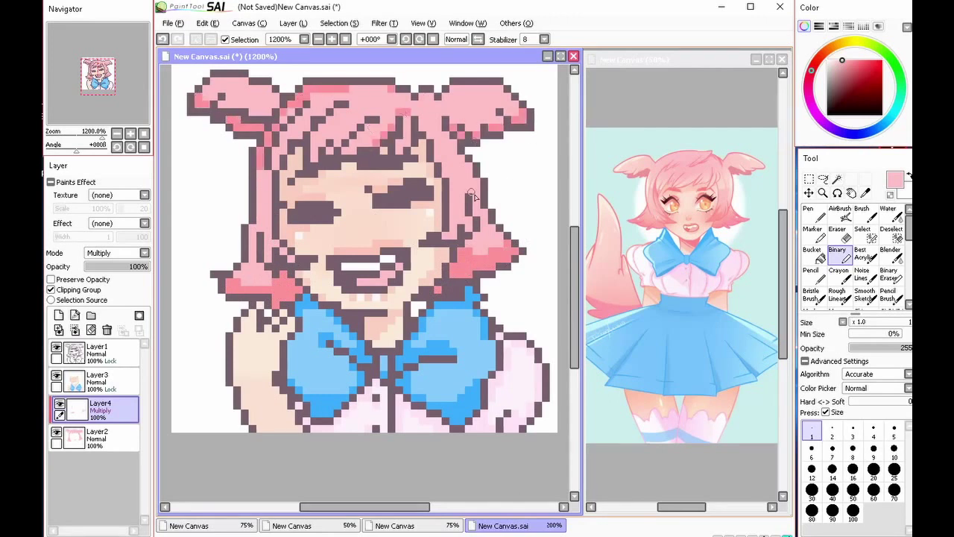
left_click_drag(256, 258, 260, 230)
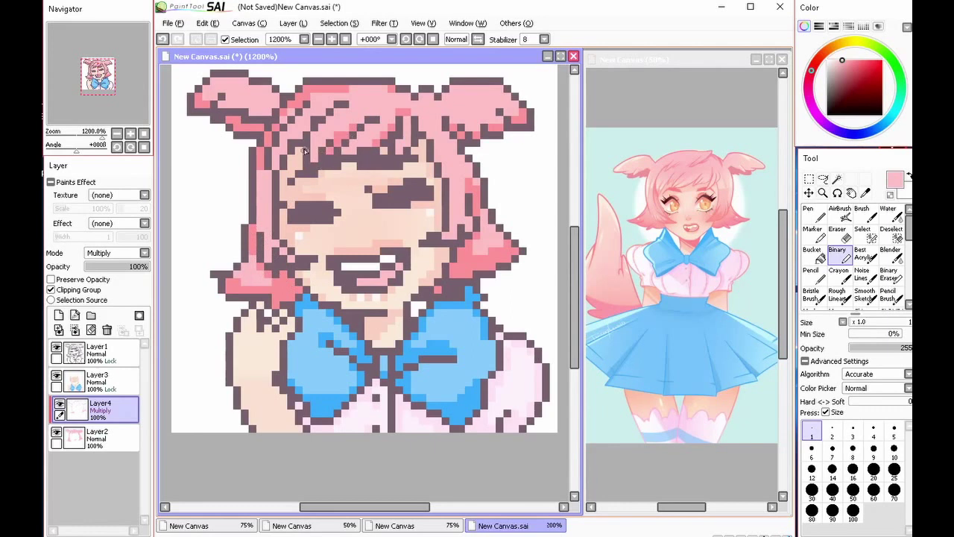
left_click(128, 267)
Step: Paint highlight strokes across the fringe and the right ear on a new clipped layer in Luminosity mode
left_click(58, 317)
left_click(117, 252)
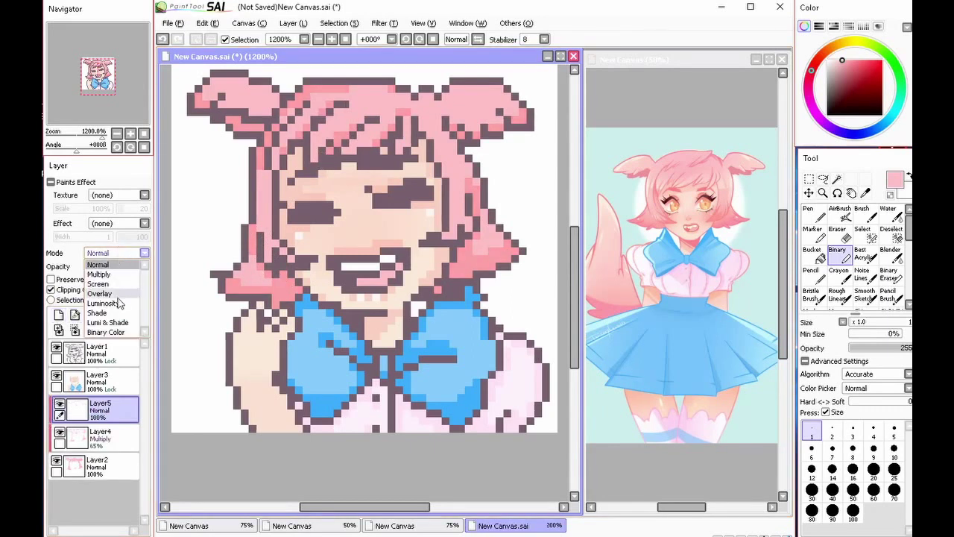
left_click(120, 303)
mouse_move(289, 104)
left_mouse_down()
mouse_move(336, 135)
mouse_move(461, 142)
left_mouse_up()
key("ctrl+z")
left_click_drag(499, 89, 291, 110)
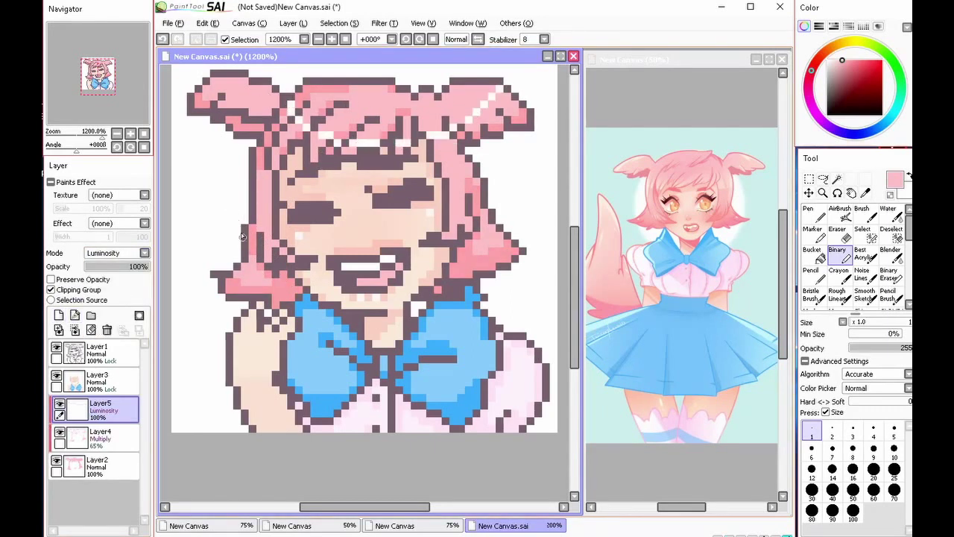
left_click_drag(252, 267, 261, 289)
left_click_drag(492, 229, 453, 274)
left_click_drag(454, 197, 477, 188)
key("ctrl+z")
key("ctrl+z")
key("ctrl+z")
Step: Add highlights across the side hair strands and soften all the hair highlights with the Blender
left_click_drag(260, 220, 269, 228)
left_click_drag(453, 197, 476, 189)
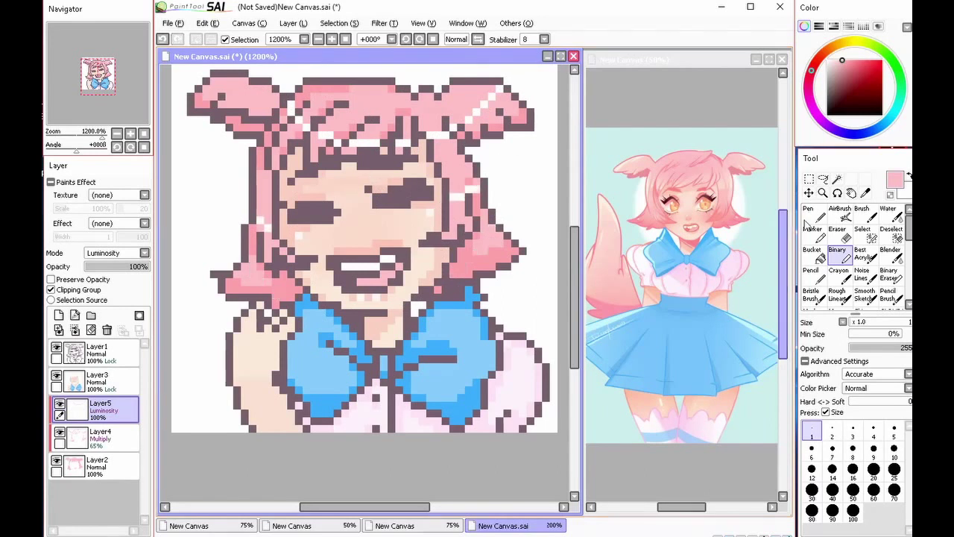
left_click(891, 256)
mouse_move(318, 110)
left_mouse_down()
mouse_move(466, 139)
mouse_move(326, 109)
left_mouse_up()
left_click_drag(466, 191, 436, 204)
left_click_drag(262, 224, 304, 140)
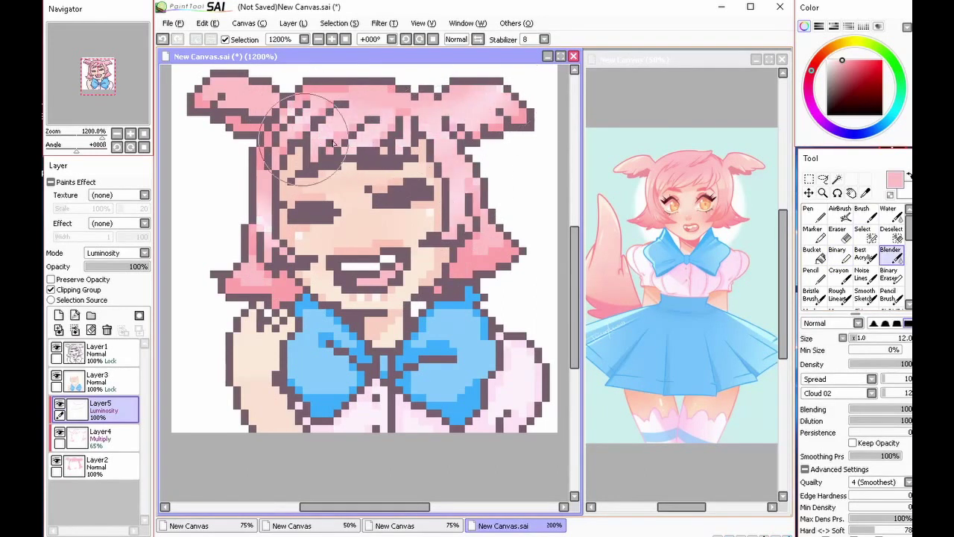
Step: Paint a highlight stripe on the left ear with the Pen and adjust the highlight layer's opacity
key("n")
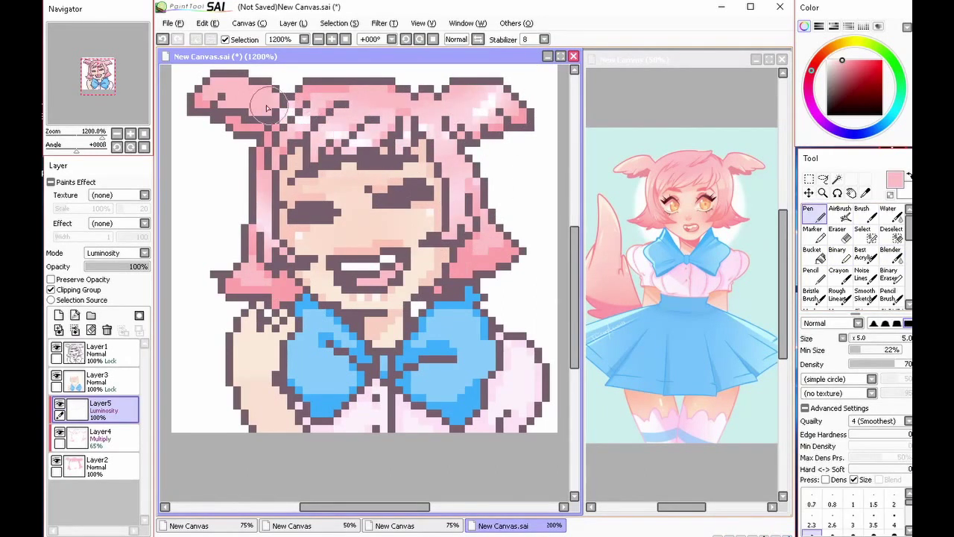
left_click_drag(261, 90, 261, 112)
left_click(117, 267)
Step: Merge the hair shading, the hair highlights and the skin-and-bow layer down into the base hair layer
left_click(104, 438)
left_click(75, 330)
left_click(105, 410)
left_click(74, 331)
left_click(104, 381)
left_click(75, 331)
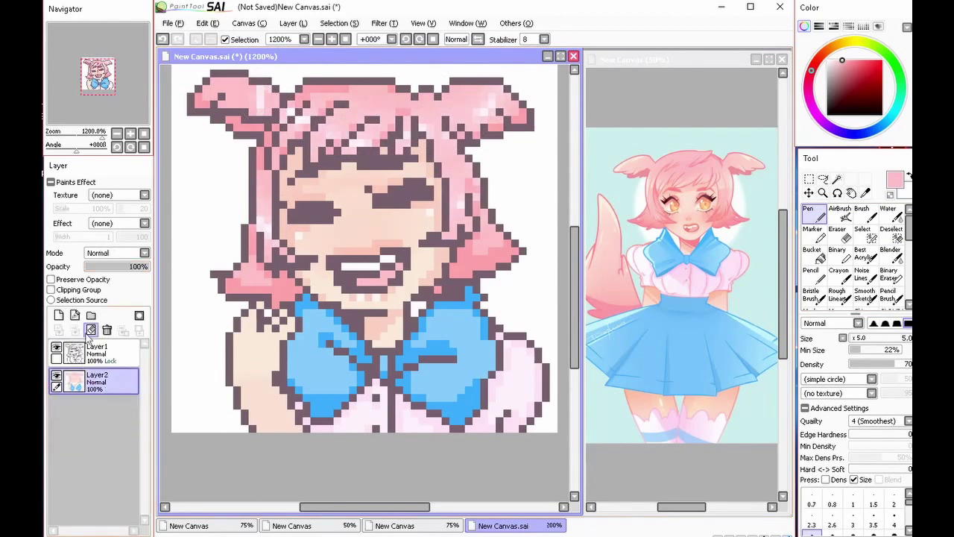
Step: Recolor the line art around the hair and ears pink with the Binary tool at size 4
left_click(104, 352)
left_click(840, 256)
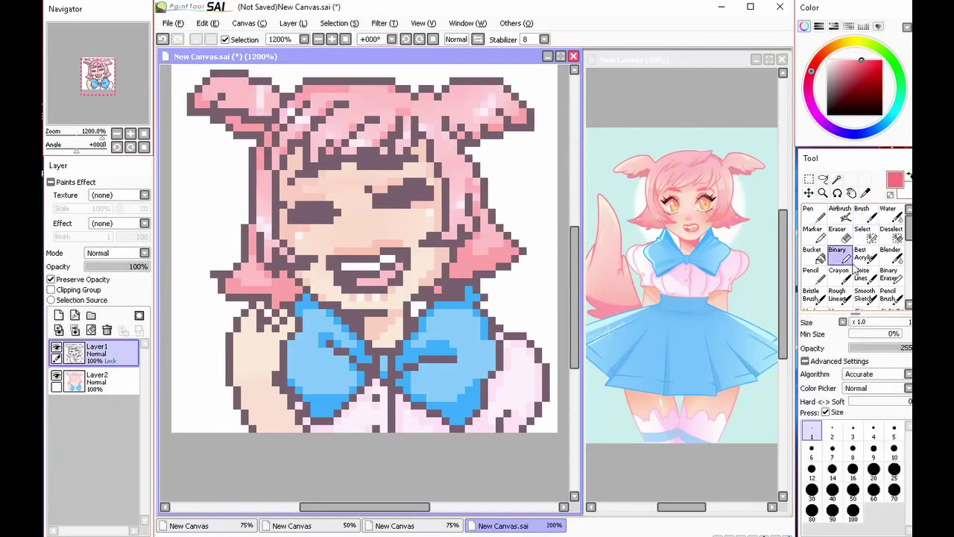
left_click(874, 431)
mouse_move(425, 122)
left_mouse_down()
mouse_move(419, 147)
mouse_move(352, 140)
mouse_move(287, 176)
mouse_move(294, 128)
mouse_move(264, 214)
mouse_move(304, 254)
mouse_move(262, 270)
mouse_move(271, 306)
mouse_move(241, 301)
mouse_move(275, 91)
mouse_move(192, 95)
left_mouse_up()
key("ctrl+z")
left_click(334, 91, "alt")
mouse_move(335, 91)
left_mouse_down()
mouse_move(249, 73)
mouse_move(257, 112)
mouse_move(481, 90)
mouse_move(468, 157)
mouse_move(291, 177)
mouse_move(407, 127)
mouse_move(454, 174)
mouse_move(451, 233)
mouse_move(421, 238)
mouse_move(473, 146)
mouse_move(493, 271)
mouse_move(452, 289)
mouse_move(481, 284)
mouse_move(526, 241)
mouse_move(435, 296)
mouse_move(451, 261)
left_mouse_up()
mouse_move(253, 294)
left_mouse_down()
mouse_move(223, 288)
mouse_move(251, 192)
mouse_move(266, 260)
mouse_move(293, 254)
left_mouse_up()
Step: Recolor both closed eyes reddish orange, with yellow-orange along their lower parts
left_click(821, 57)
left_click(852, 64)
mouse_move(415, 186)
left_mouse_down()
mouse_move(290, 216)
mouse_move(300, 218)
mouse_move(301, 197)
mouse_move(276, 203)
left_mouse_up()
left_click(854, 63)
left_click(834, 46)
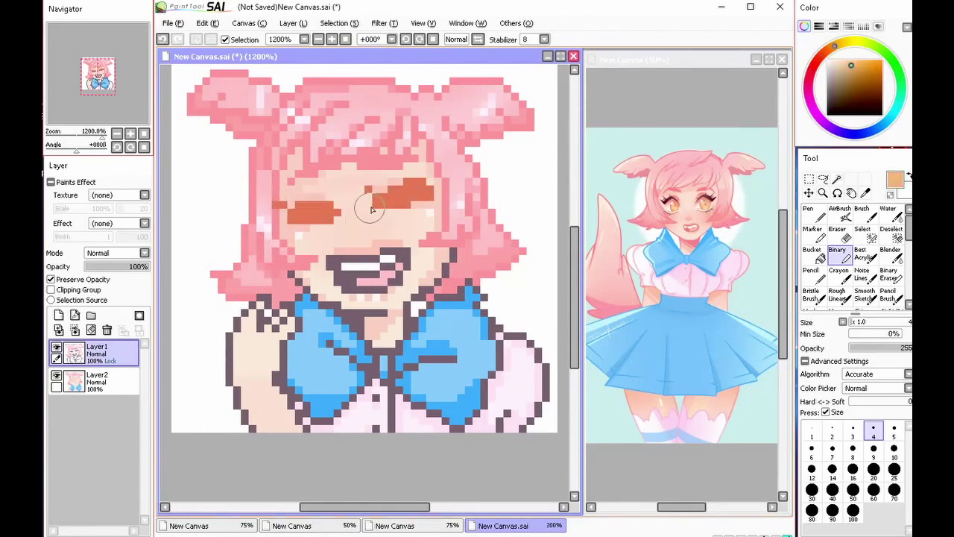
left_click(858, 60)
left_click_drag(370, 207, 425, 192)
left_click_drag(292, 220, 329, 220)
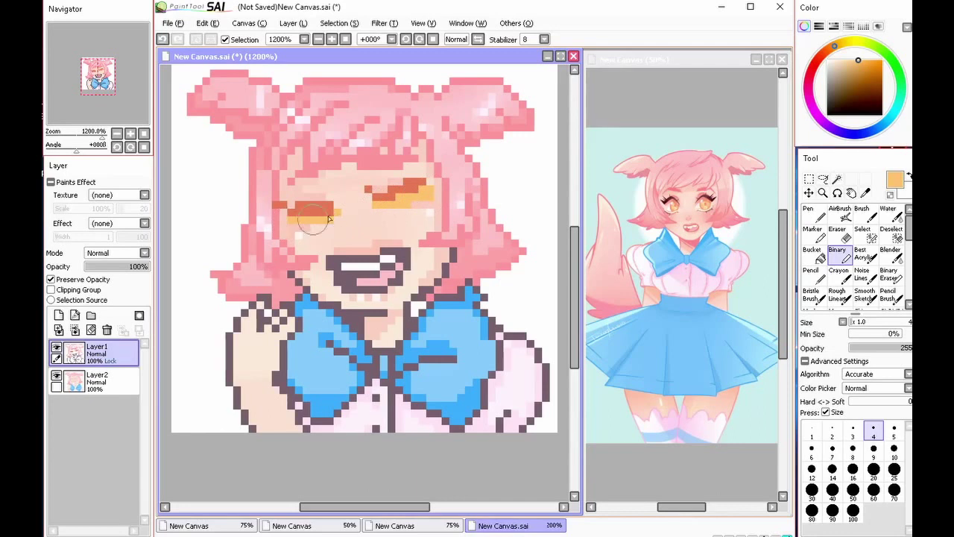
Step: Blend the reddish and yellow-orange tones of both eyes together
left_click(892, 255)
left_click_drag(378, 198, 401, 192)
left_click_drag(328, 213, 293, 213)
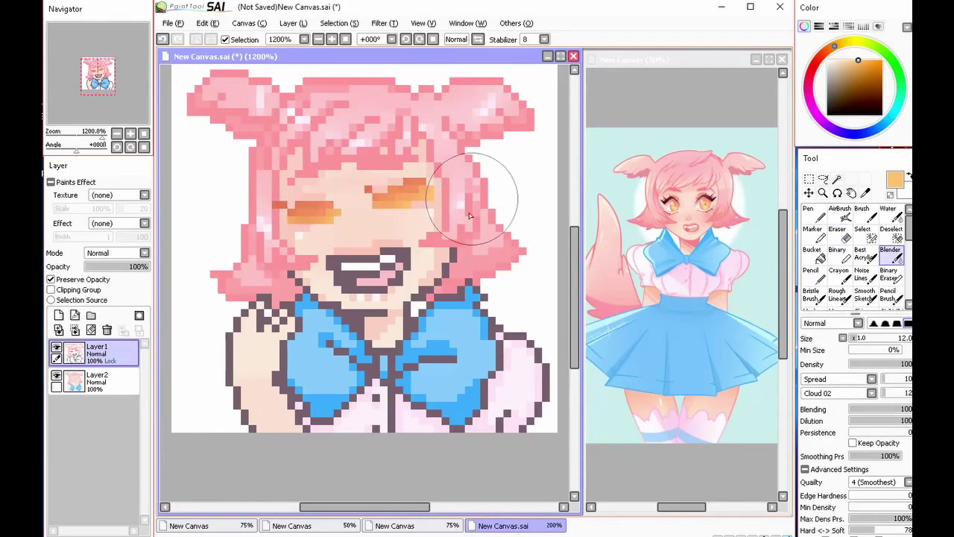
Step: Darken both eyes with yellow-orange on a new clipped Multiply layer, adjust its opacity and merge it into the line art
left_click(59, 316)
left_click(119, 253)
left_click(105, 273)
left_click(51, 290)
left_click(841, 256)
left_click_drag(370, 200, 428, 192)
left_click_drag(277, 205, 341, 207)
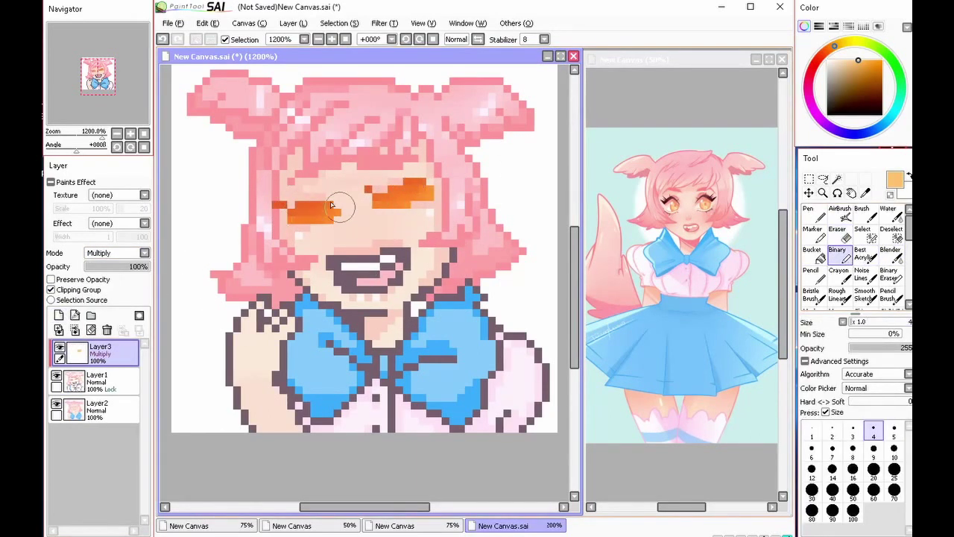
left_click(136, 267)
left_click(75, 330)
Step: Recolor the shirt and sleeve outlines muted lilac-grey and the two shirt buttons orange
right_click(514, 380)
left_click(833, 63)
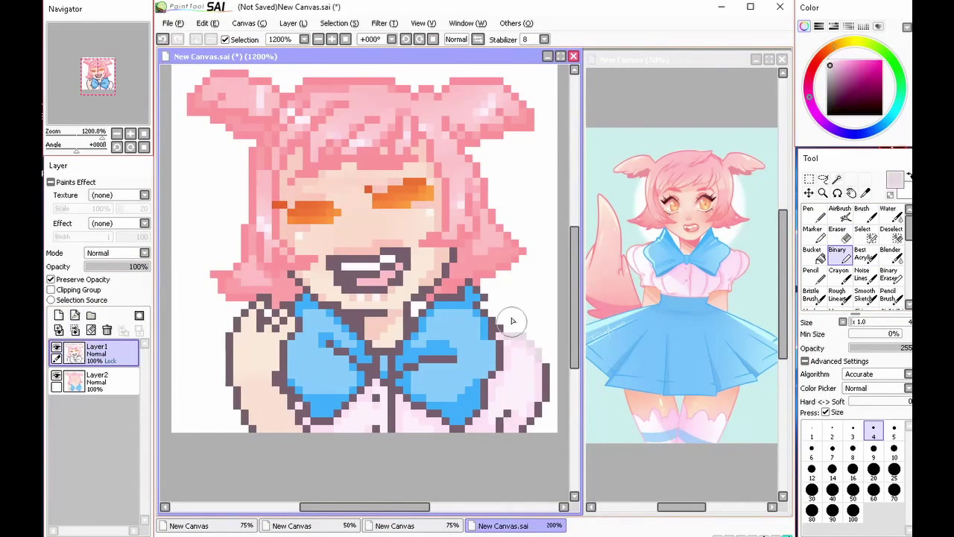
left_click_drag(544, 341, 504, 422)
left_click_drag(391, 399, 392, 428)
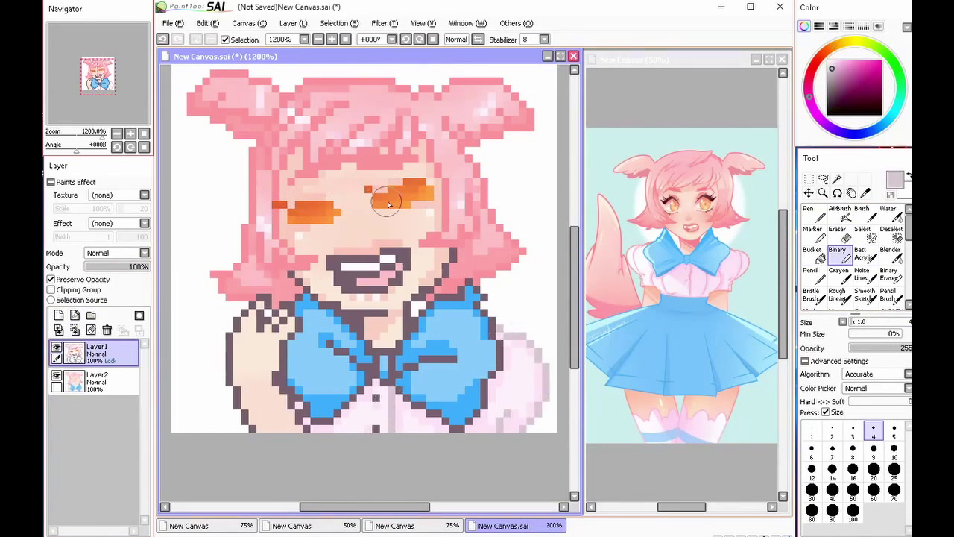
right_click(386, 202)
left_click(376, 398)
left_click(376, 428)
Step: Recolor the lines inside the mouth beneath the teeth with the shirt outline's lilac-grey
right_click(388, 405)
left_click_drag(346, 273, 394, 264)
right_click(437, 241)
left_click(355, 282)
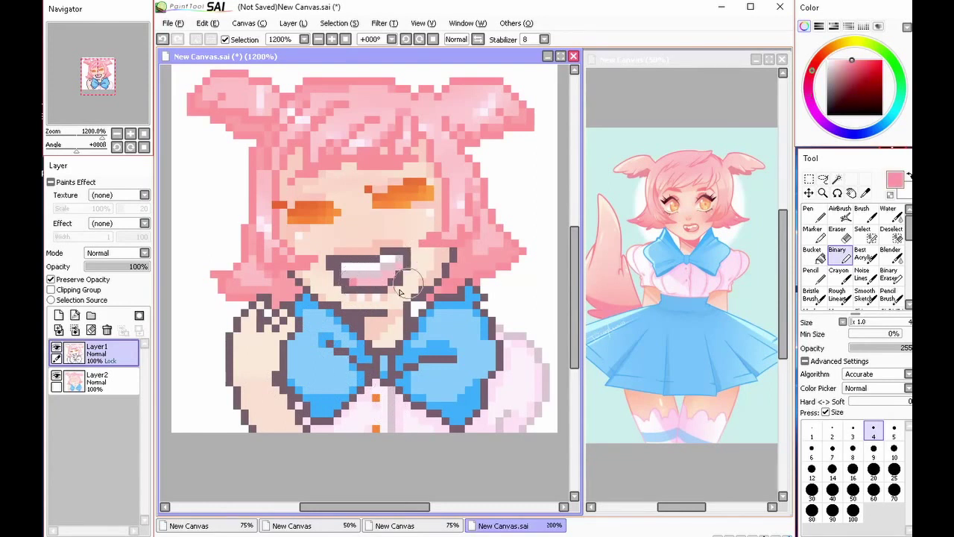
Step: Recolor the outlines of the mouth, chin, neck, hand and arm dark pinkish red
left_click(856, 67)
mouse_move(379, 259)
left_mouse_down()
mouse_move(370, 292)
mouse_move(406, 254)
mouse_move(328, 267)
left_mouse_up()
mouse_move(445, 276)
left_mouse_down()
mouse_move(414, 302)
mouse_move(299, 287)
mouse_move(365, 328)
mouse_move(408, 312)
left_mouse_up()
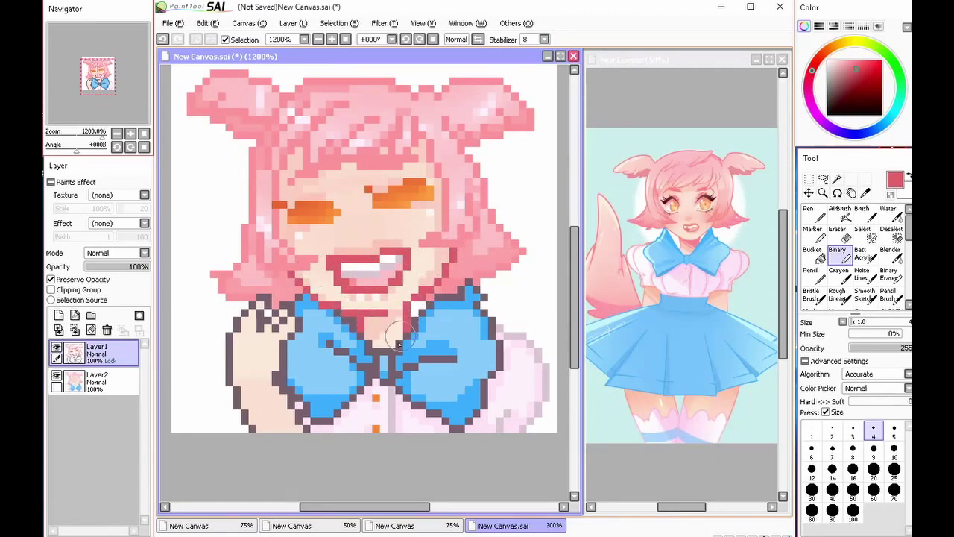
mouse_move(249, 310)
left_mouse_down()
mouse_move(257, 320)
mouse_move(279, 305)
mouse_move(298, 326)
mouse_move(277, 381)
mouse_move(305, 427)
left_mouse_up()
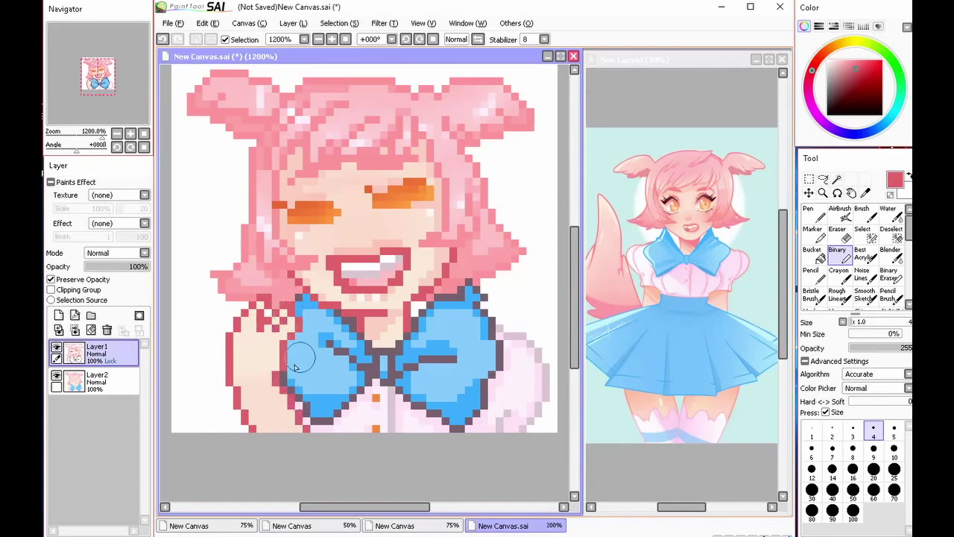
Step: Recolor the bow's outline and fold lines in a darker blue based on the bow's own color
right_click(305, 299)
left_click(873, 69)
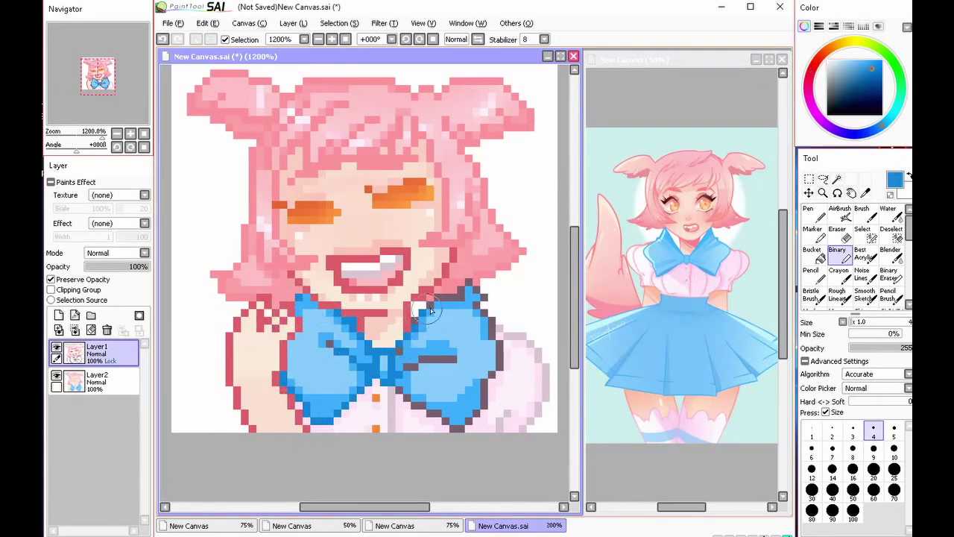
mouse_move(358, 347)
left_mouse_down()
mouse_move(481, 368)
mouse_move(467, 295)
left_mouse_up()
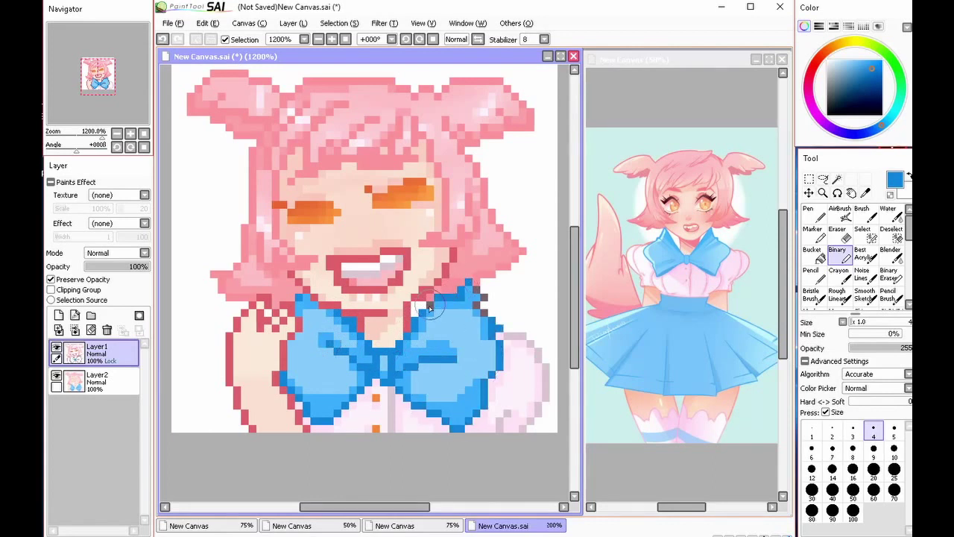
Step: Recolor the outlines of the mouth, face, neck and arm muted brownish pink, and merge the line art into the color layer
right_click(525, 333)
right_click(300, 198)
left_click(843, 69)
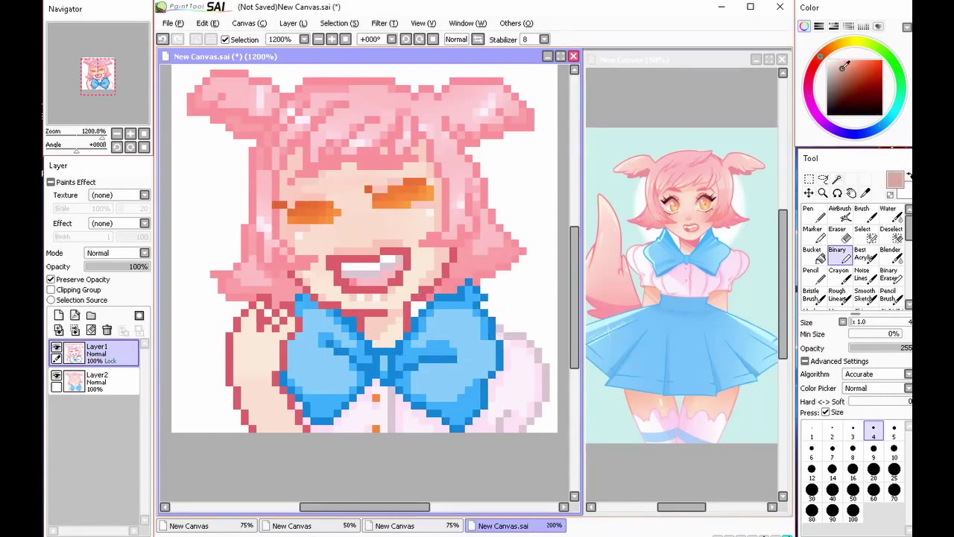
mouse_move(339, 260)
left_mouse_down()
mouse_move(378, 254)
mouse_move(388, 291)
mouse_move(334, 265)
left_mouse_up()
left_click_drag(334, 265, 384, 286)
mouse_move(455, 252)
left_mouse_down()
mouse_move(414, 295)
mouse_move(439, 279)
mouse_move(361, 315)
mouse_move(317, 300)
mouse_move(288, 273)
mouse_move(246, 338)
mouse_move(240, 322)
mouse_move(288, 303)
mouse_move(279, 371)
mouse_move(292, 403)
left_mouse_up()
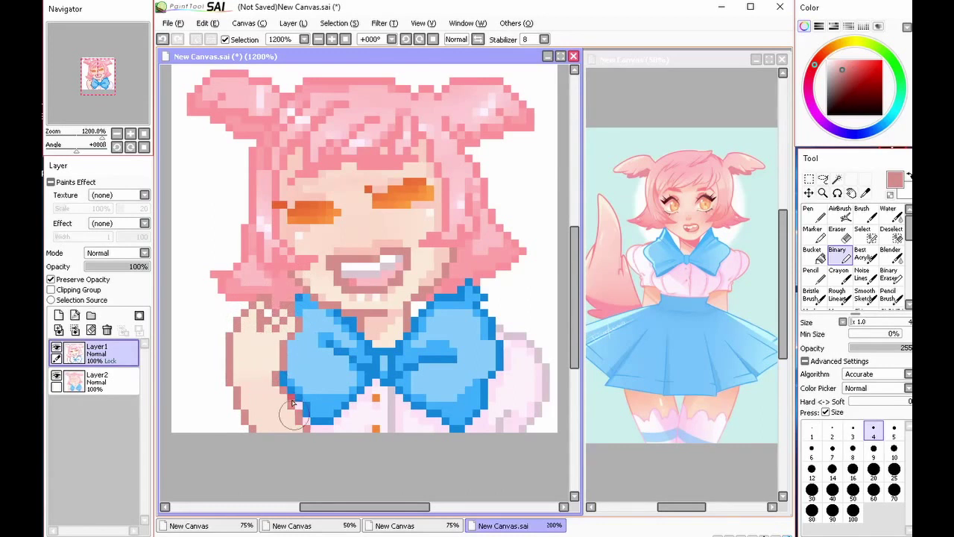
left_click(75, 330)
Step: Fill a large square selection with grey on a new layer placed behind the character
left_click_drag(574, 292, 574, 284)
right_click(564, 289)
left_click(809, 179)
left_click_drag(187, 97, 542, 451)
left_click(59, 316)
left_click_drag(97, 352, 102, 417)
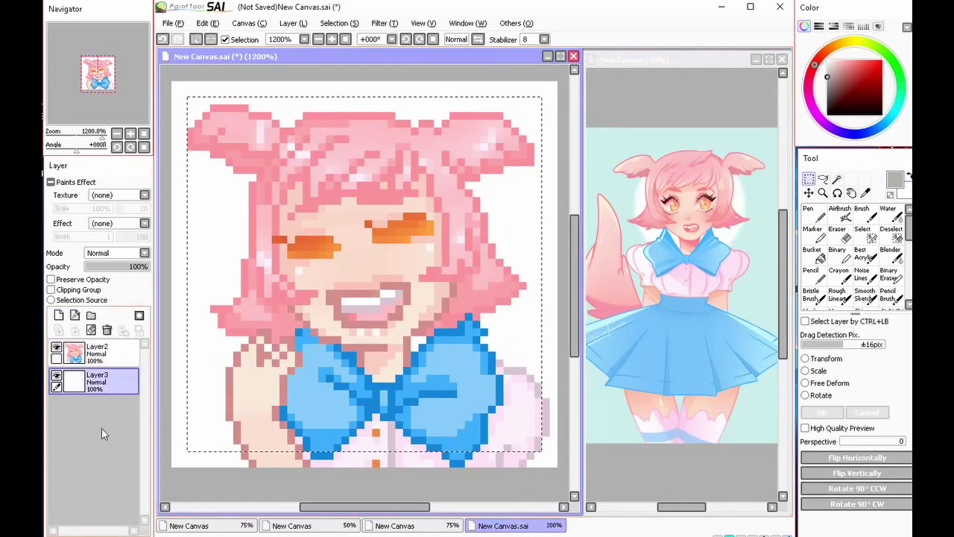
key("ctrl+f")
key("ctrl+d")
Step: Round the grey square's corners with the Binary Eraser and clear the grey behind the teeth
left_click(890, 274)
left_click(191, 101)
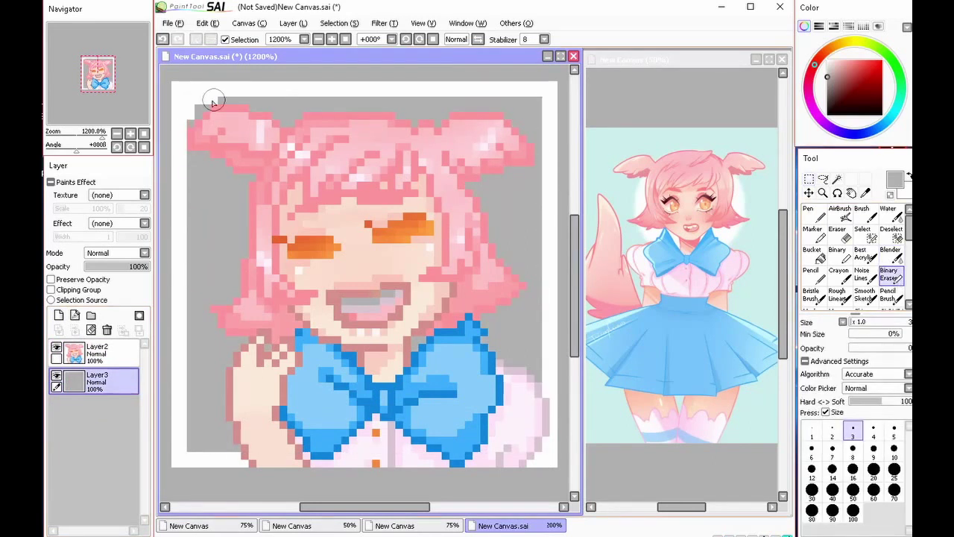
left_click_drag(223, 101, 197, 101)
mouse_move(522, 100)
left_mouse_down()
mouse_move(541, 112)
mouse_move(527, 112)
left_mouse_up()
mouse_move(186, 448)
left_mouse_down()
mouse_move(189, 434)
mouse_move(206, 447)
mouse_move(200, 441)
left_mouse_up()
key("ctrl+z")
left_click_drag(354, 306, 394, 295)
left_click(827, 60)
left_click(842, 256)
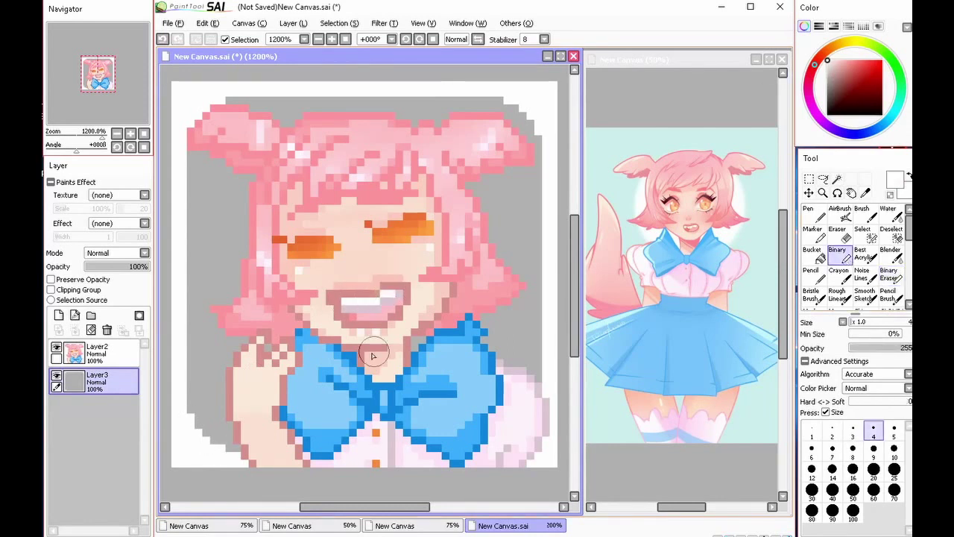
left_click(131, 355)
key("ctrl+e")
key("ctrl+z")
Step: Apply the Fringe effect with width 1 to the grey background layer
left_click(126, 379)
left_click(122, 252)
left_click(123, 224)
left_click(118, 244)
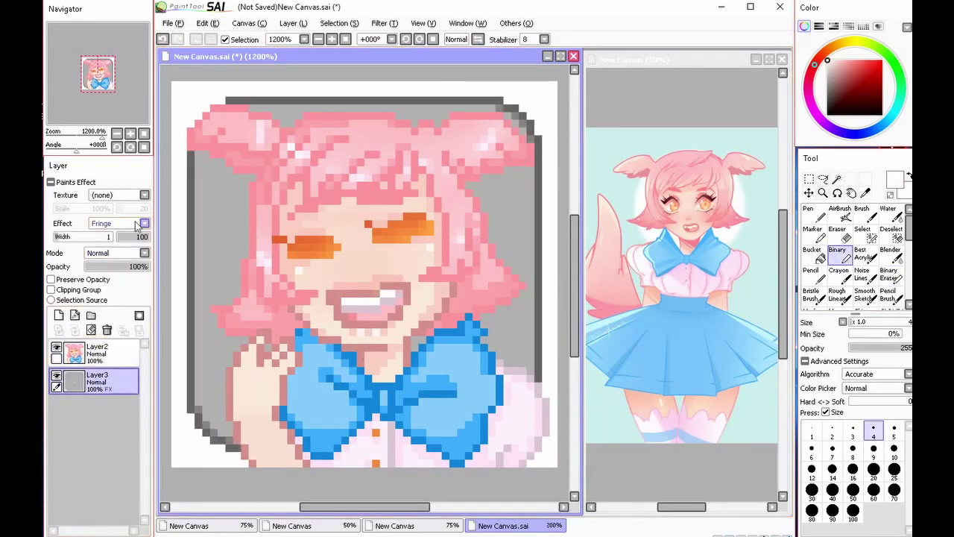
left_click(125, 354)
key("ctrl+e")
key("ctrl+z")
Step: Preserve the background layer's opacity and refill it with the mint green sampled from the reference picture's background
right_click(613, 193)
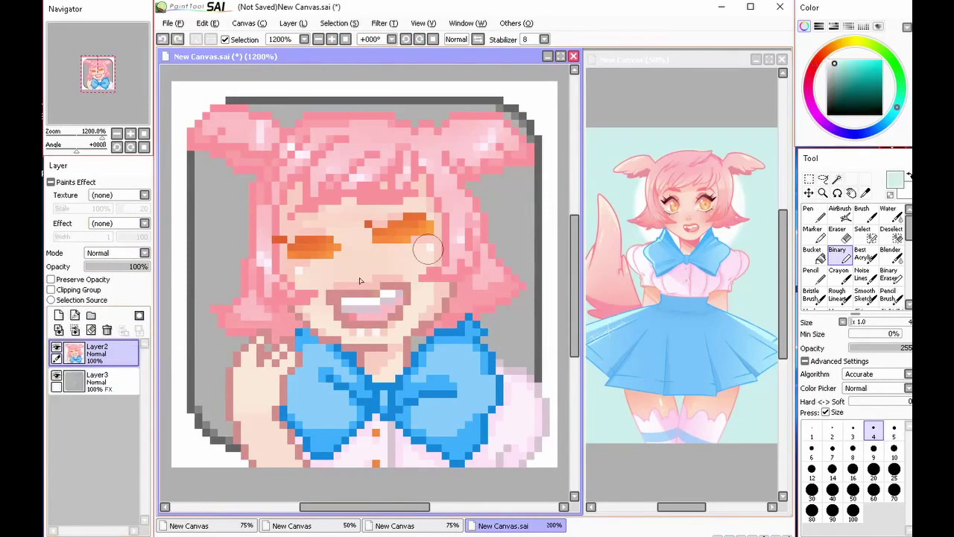
left_click(120, 379)
left_click(52, 279)
key("ctrl+f")
Step: Merge the character and background layers together, and maximize the canvas window
left_click(827, 61)
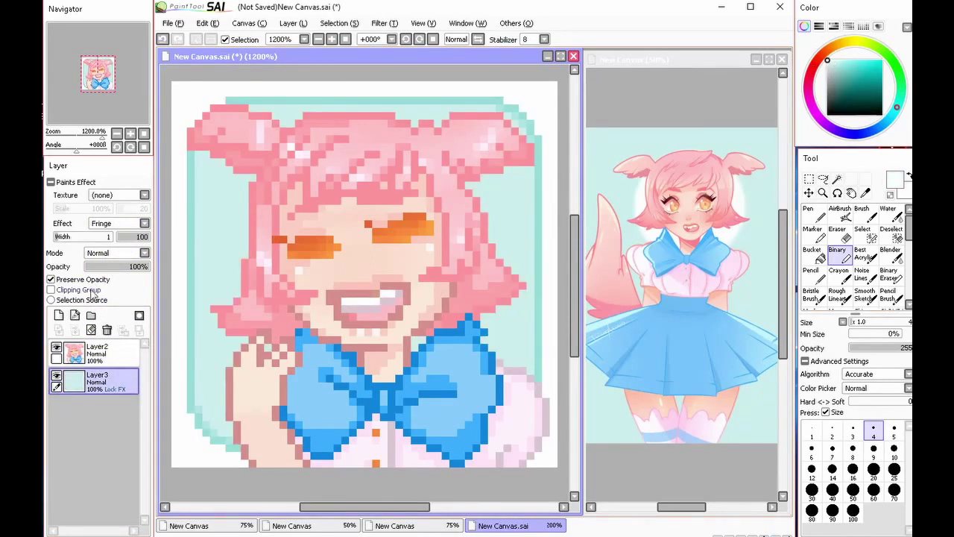
left_click(76, 329)
left_click(561, 56)
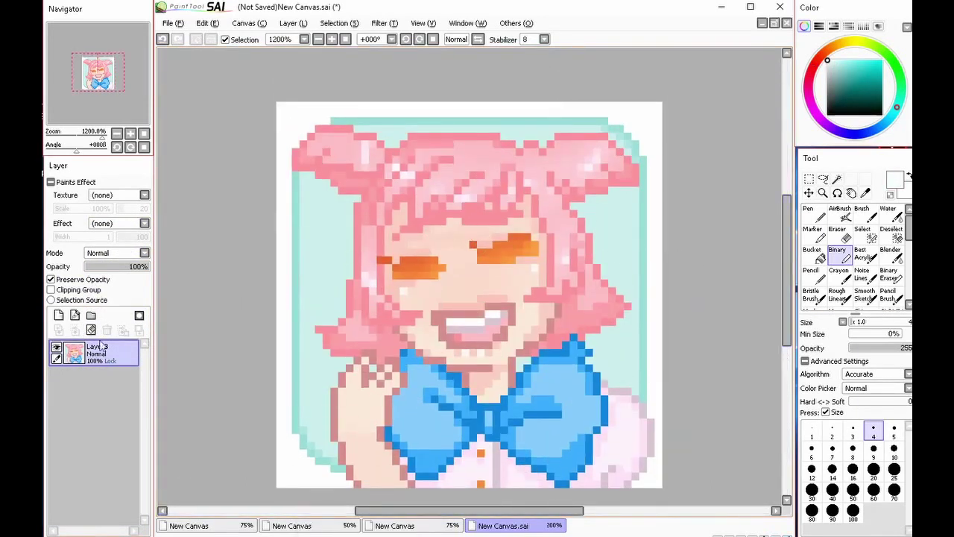